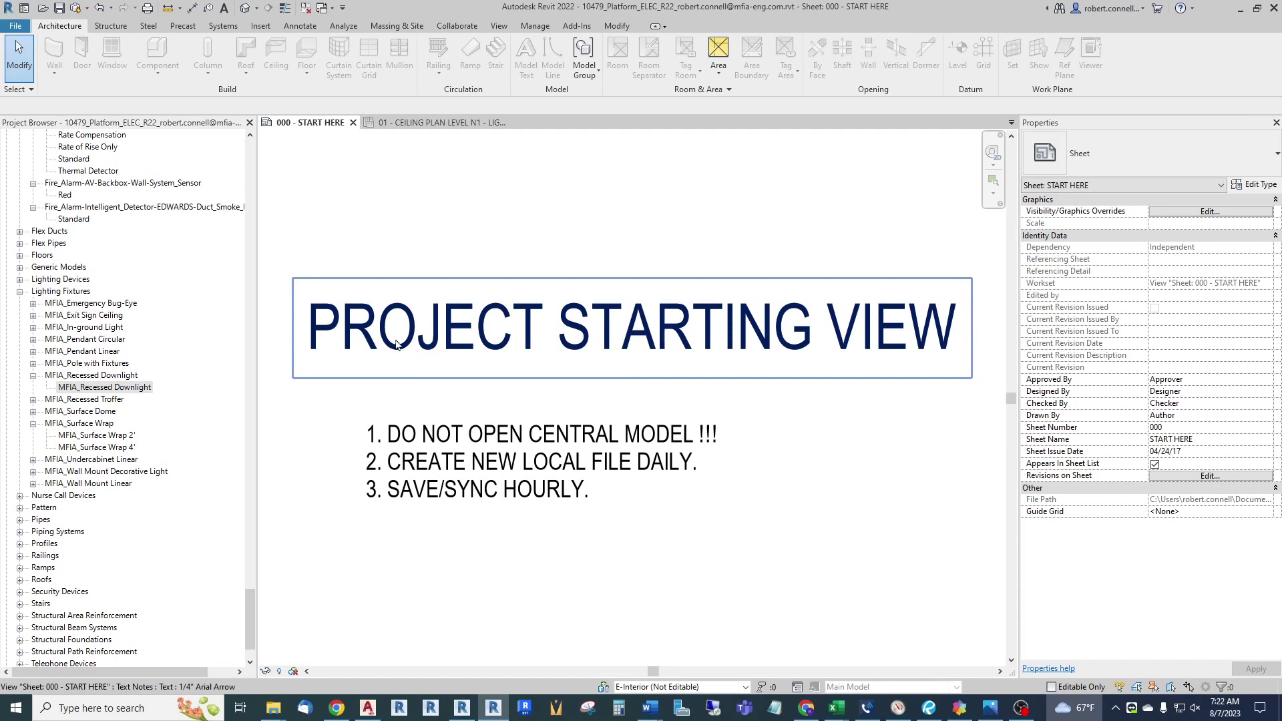
Open the Level N1 lighting ceiling plan and examine the linked model's linear fixtures and downlights around rooms Trash N111 and Odor Vest N112
{"action": "left_click", "coordinate": [430, 124]}
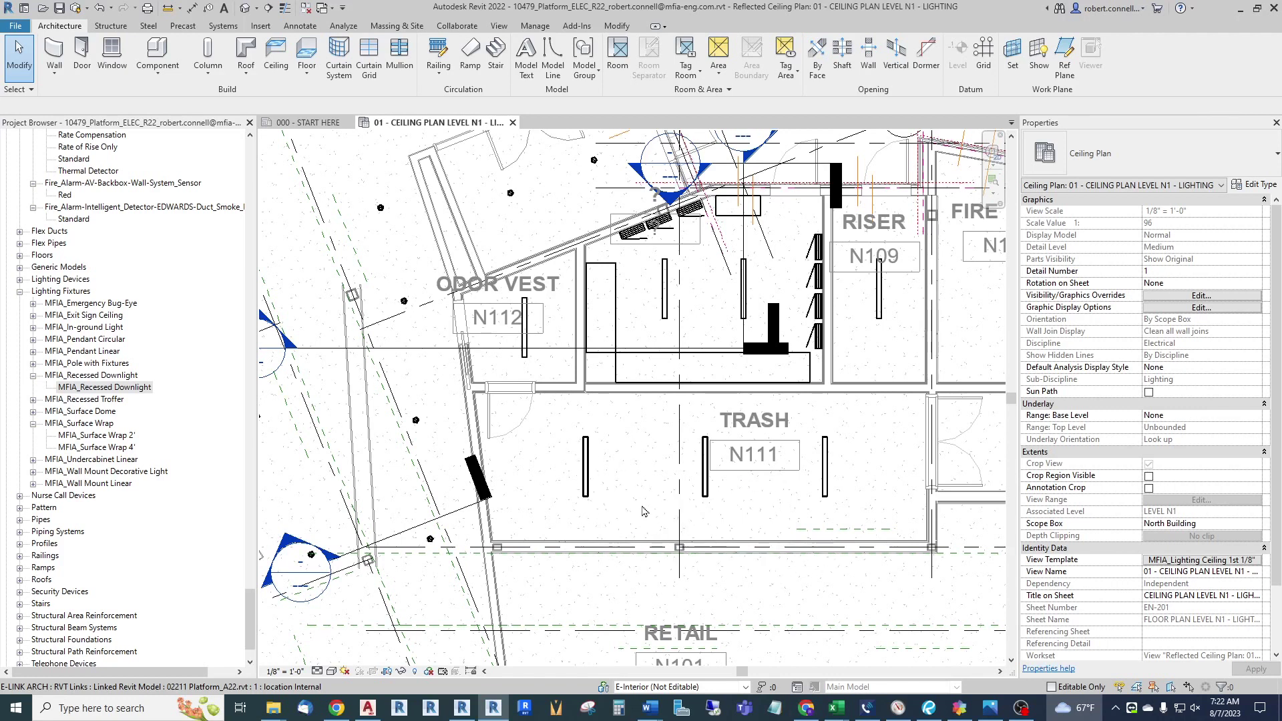
{"action": "scroll", "coordinate": [604, 478], "scroll_direction": "up", "scroll_amount": 5}
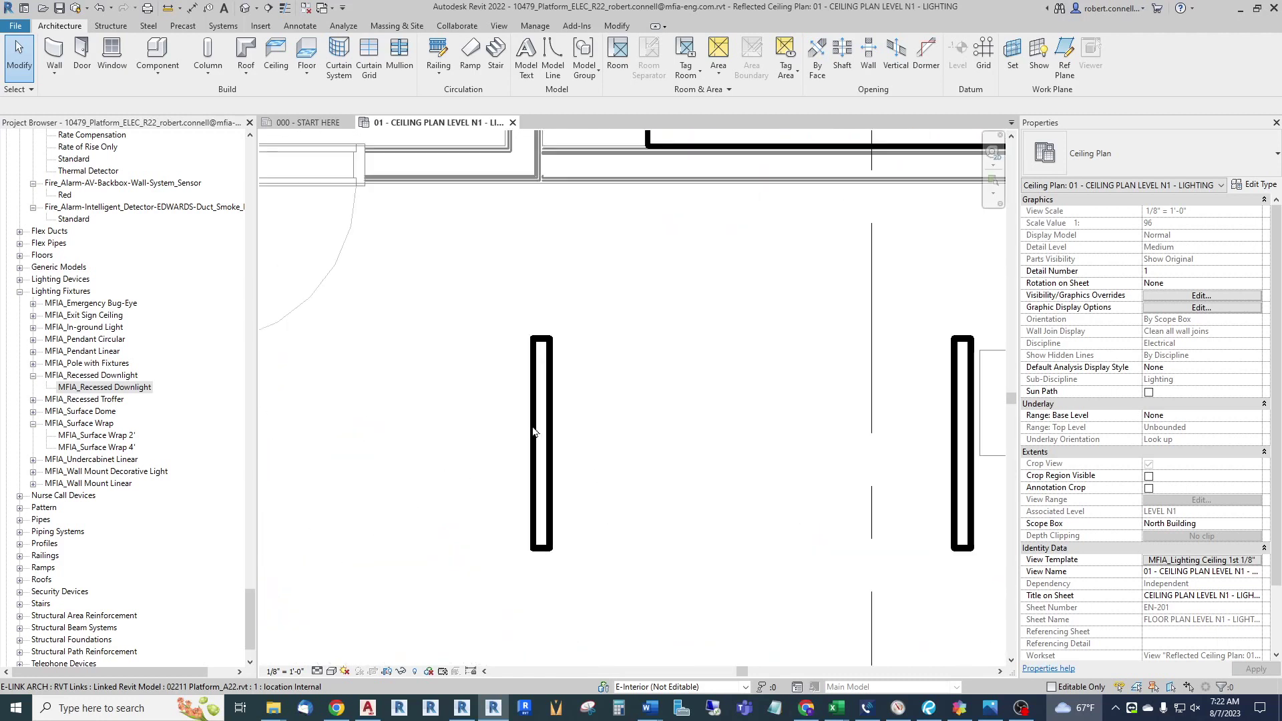
{"action": "scroll", "coordinate": [554, 387], "scroll_direction": "down", "scroll_amount": 5}
{"action": "scroll", "coordinate": [486, 390], "scroll_direction": "up", "scroll_amount": 4}
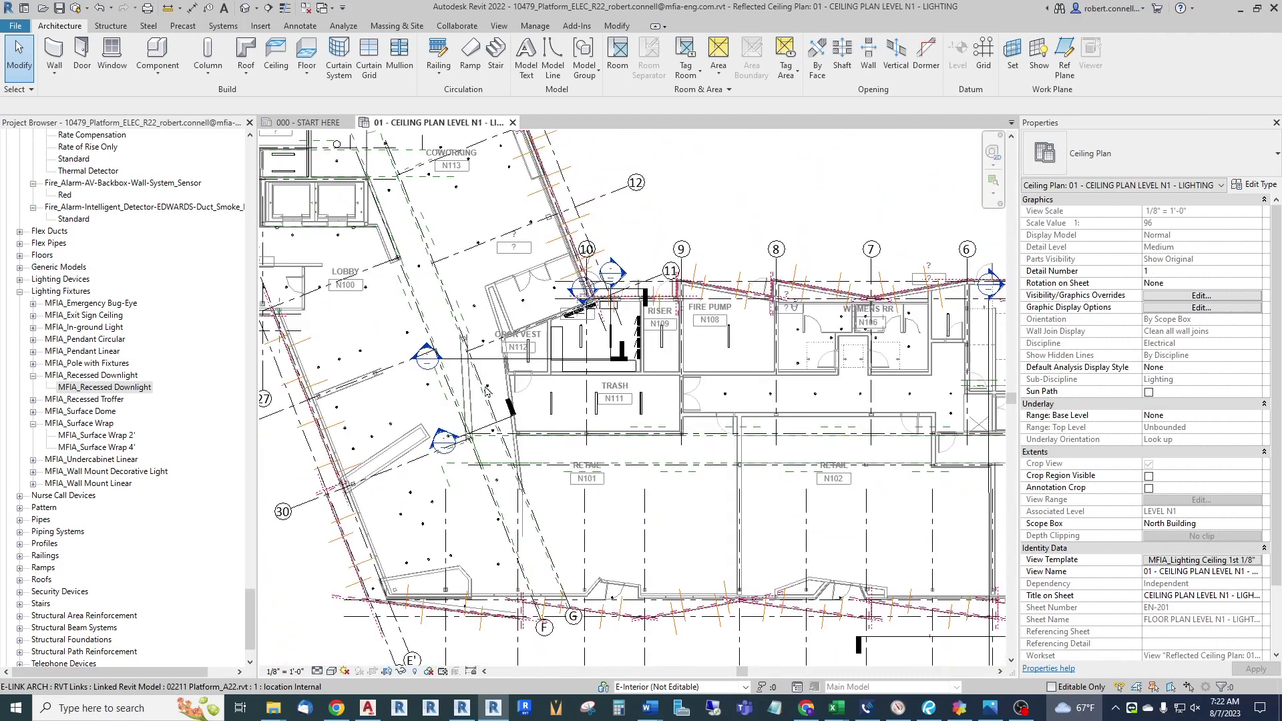
{"action": "scroll", "coordinate": [486, 391], "scroll_direction": "up", "scroll_amount": 2}
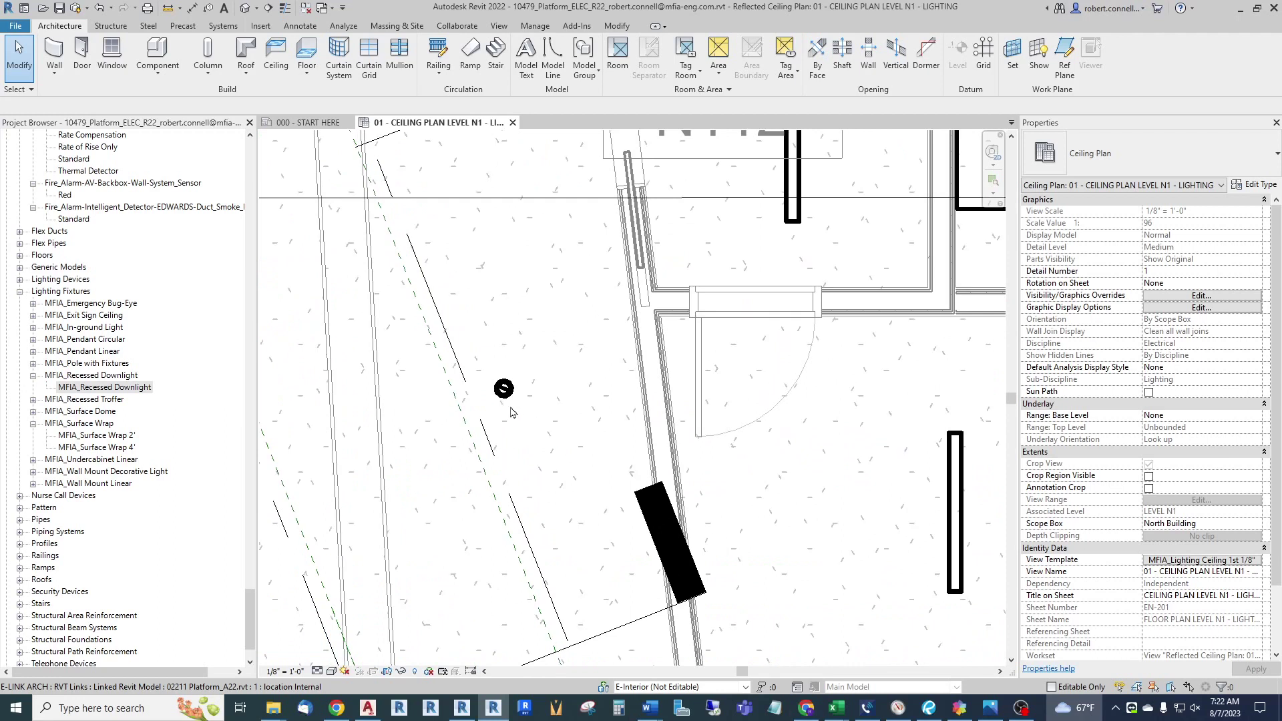
{"action": "scroll", "coordinate": [507, 399], "scroll_direction": "down", "scroll_amount": 3}
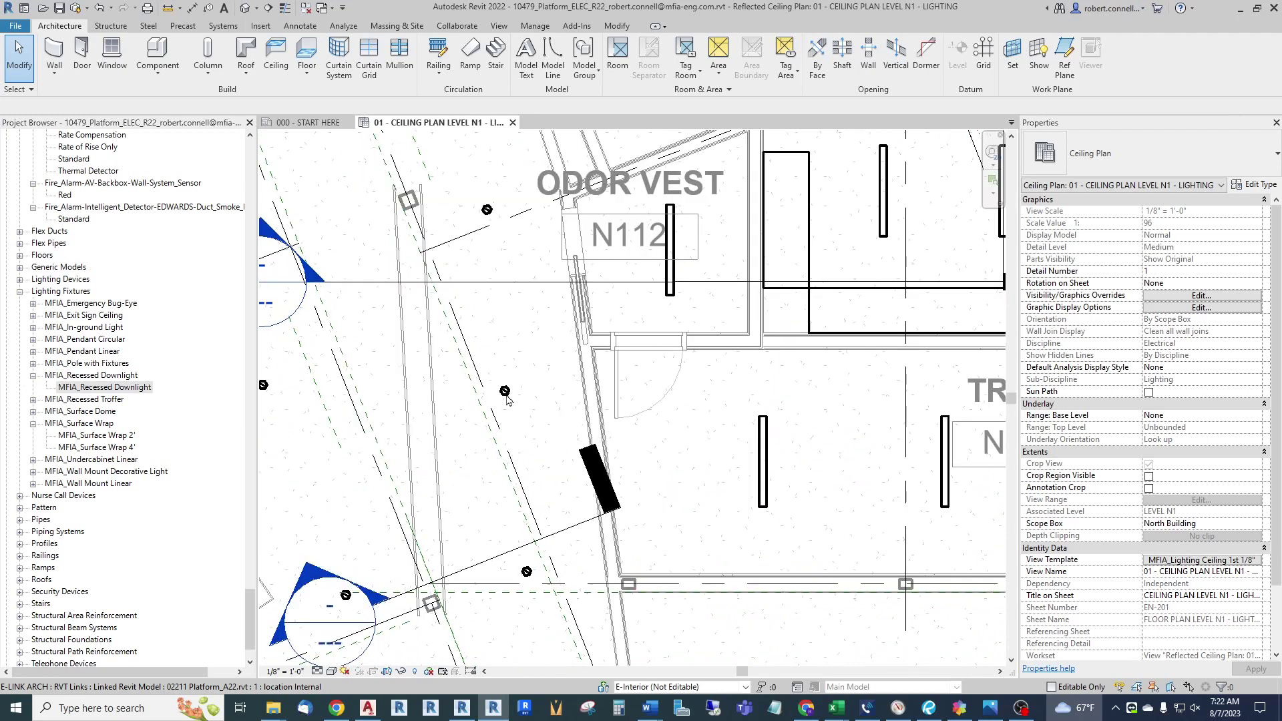
{"action": "scroll", "coordinate": [507, 399], "scroll_direction": "down", "scroll_amount": 2}
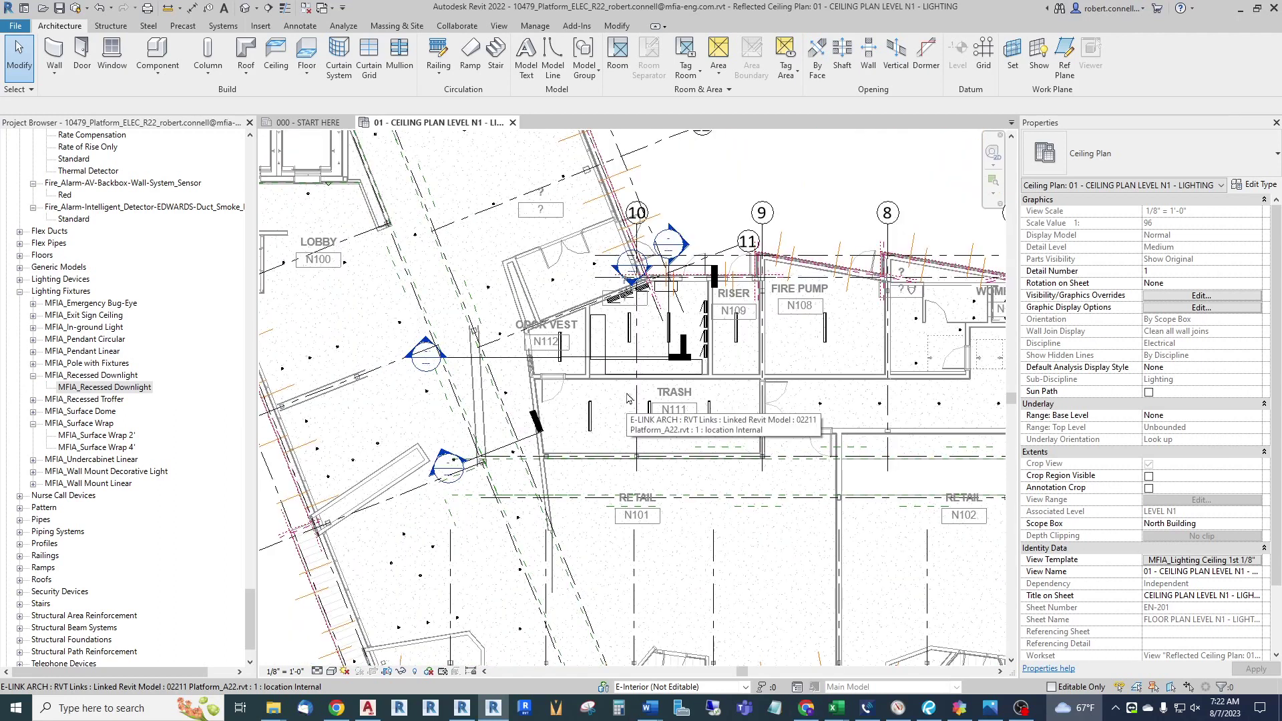
{"action": "scroll", "coordinate": [610, 399], "scroll_direction": "up", "scroll_amount": 4}
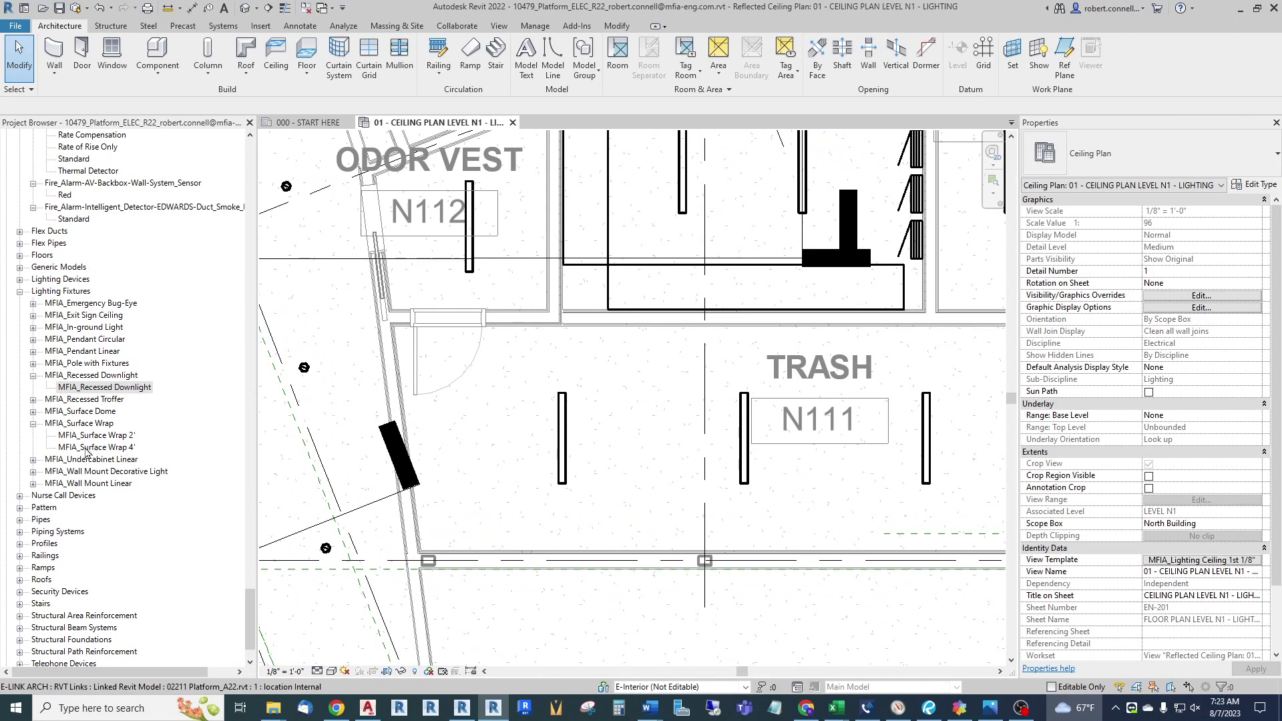
Place an MFIA_Surface Wrap 4' fixture on the ceiling face in Trash N111, beside the linked linear fixture nearest the door
{"action": "left_click_drag", "start_coordinate": [87, 450], "coordinate": [506, 428]}
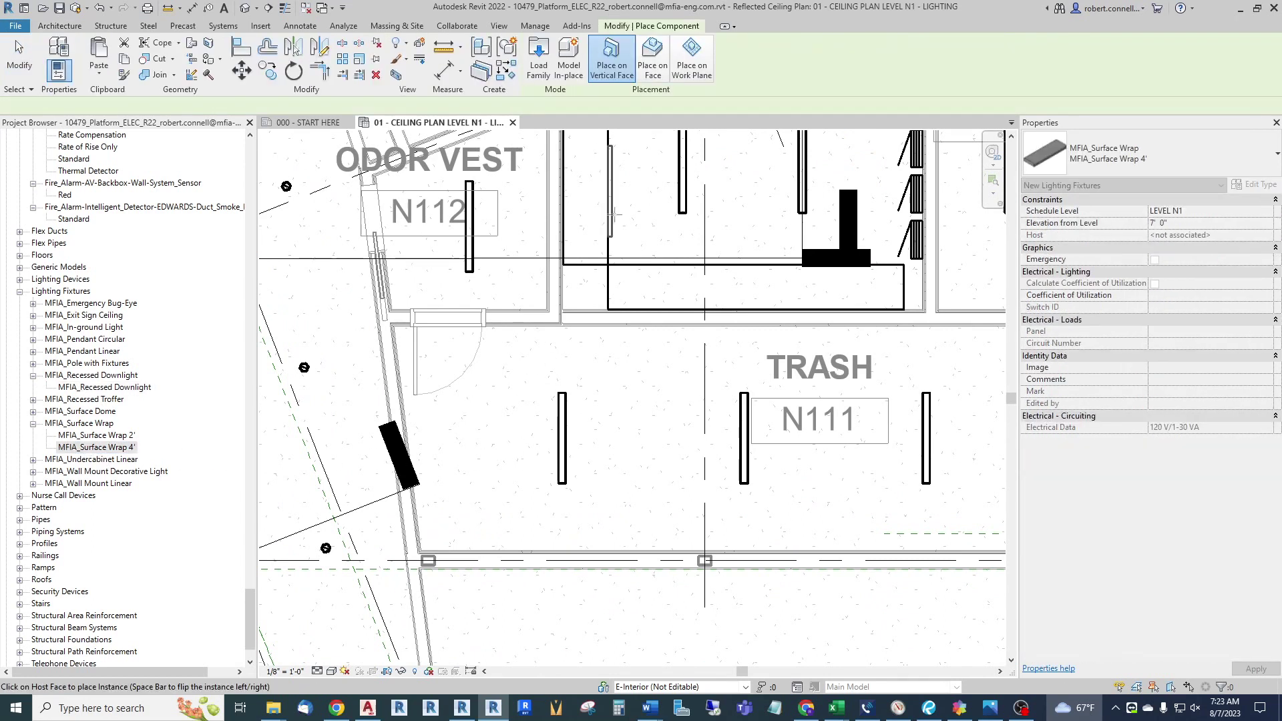
{"action": "left_click", "coordinate": [653, 60]}
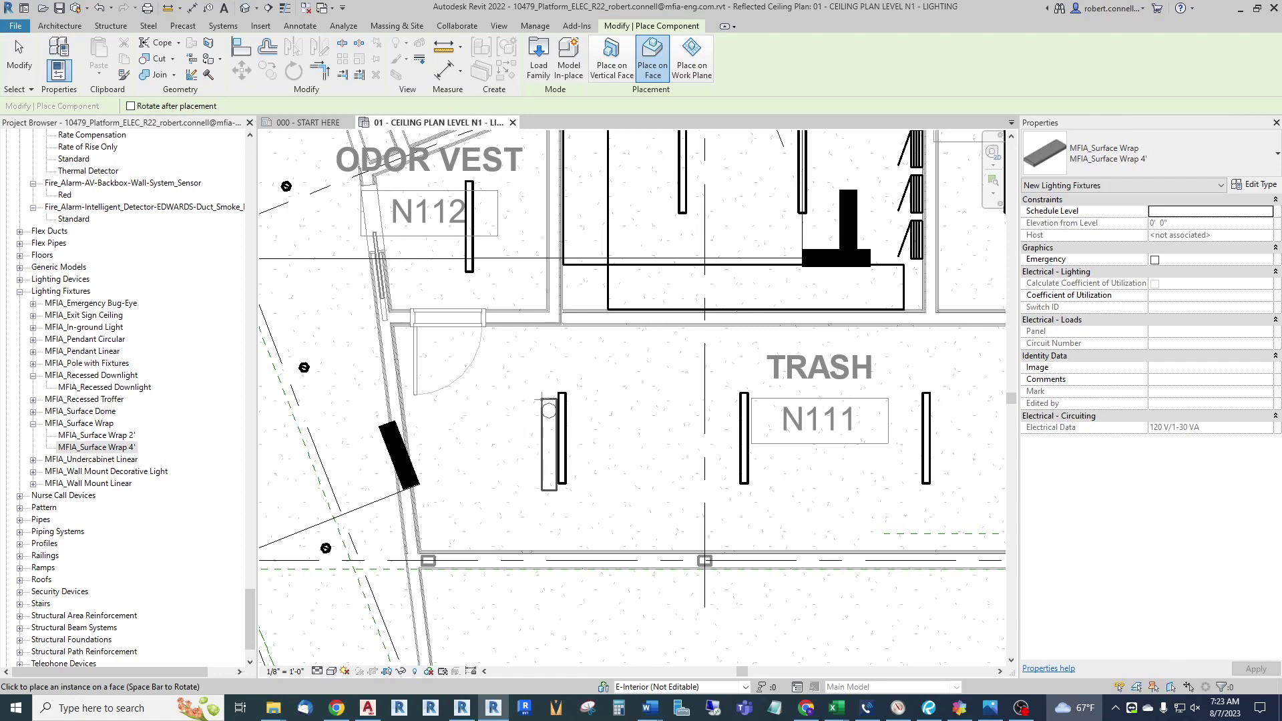
{"action": "scroll", "coordinate": [540, 400], "scroll_direction": "up", "scroll_amount": 4}
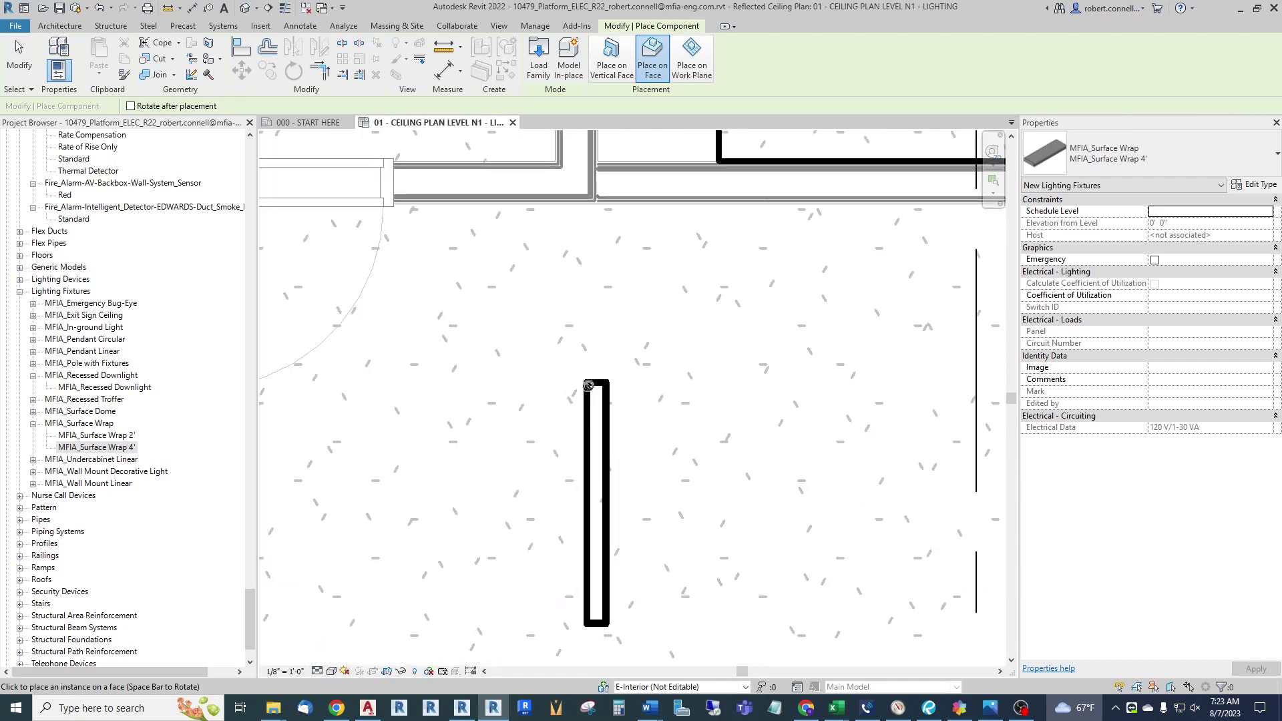
{"action": "scroll", "coordinate": [588, 385], "scroll_direction": "down", "scroll_amount": 4}
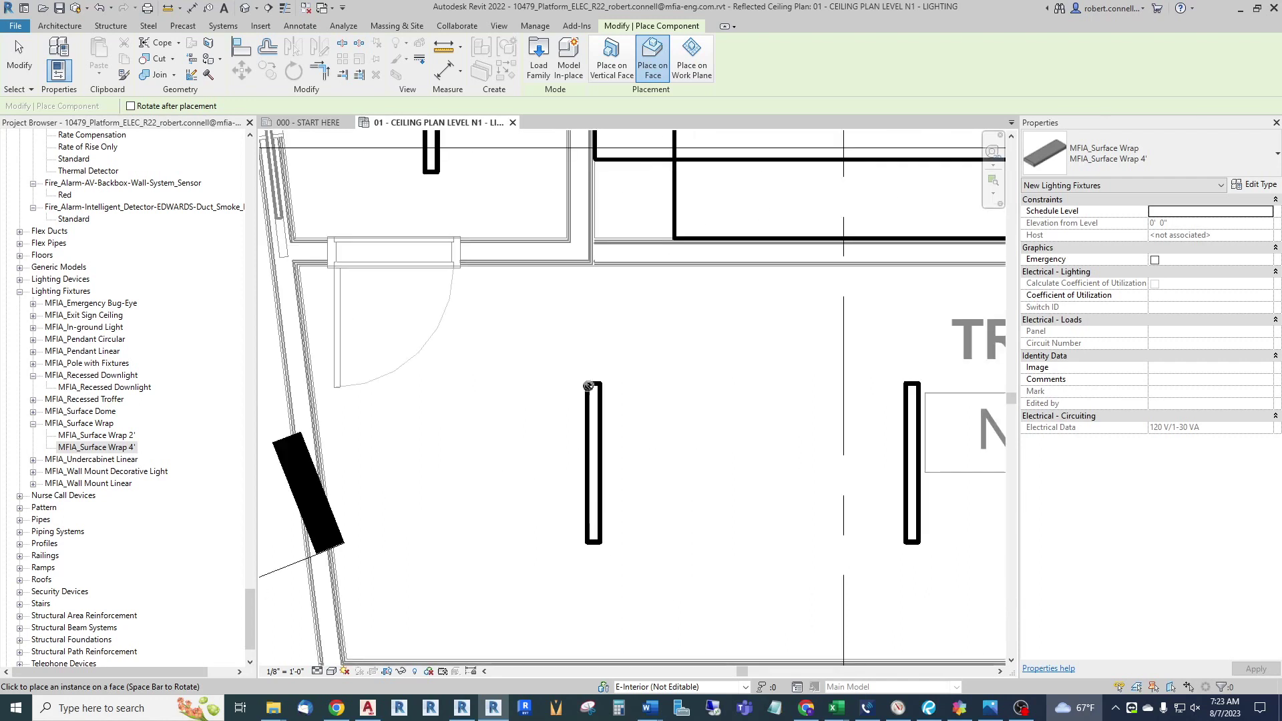
{"action": "scroll", "coordinate": [589, 386], "scroll_direction": "up", "scroll_amount": 2}
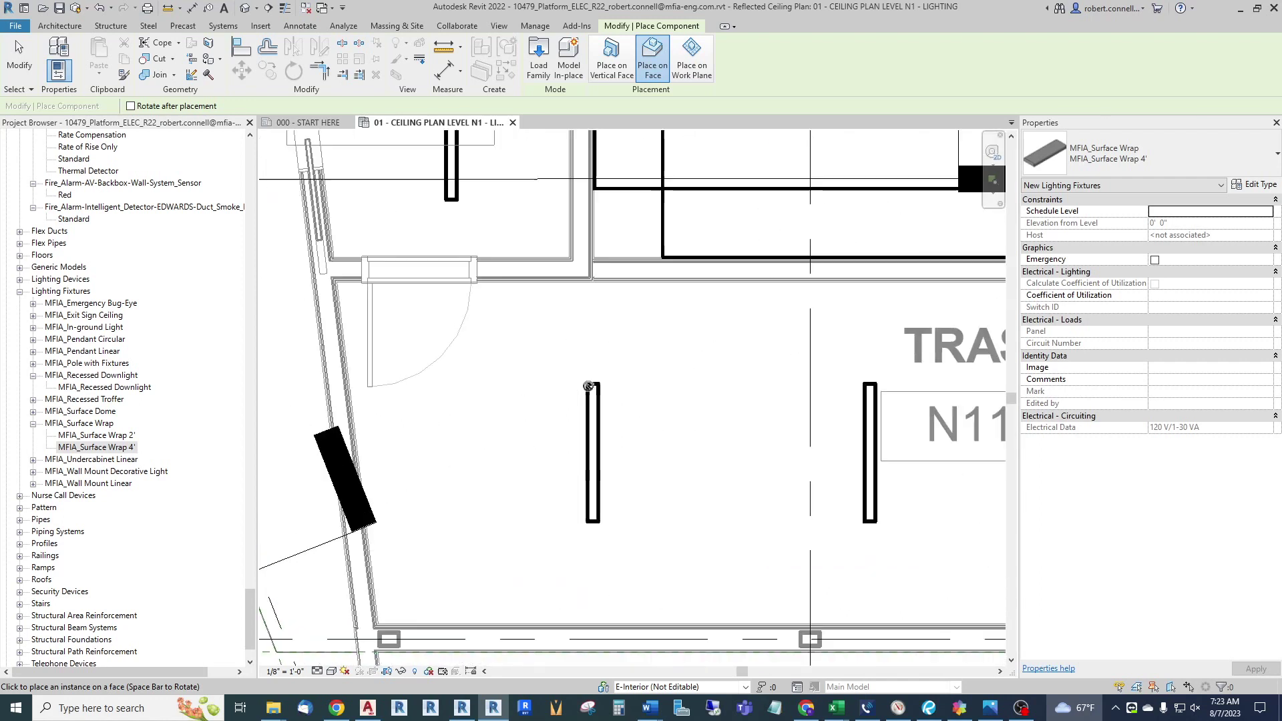
{"action": "scroll", "coordinate": [589, 385], "scroll_direction": "up", "scroll_amount": 1}
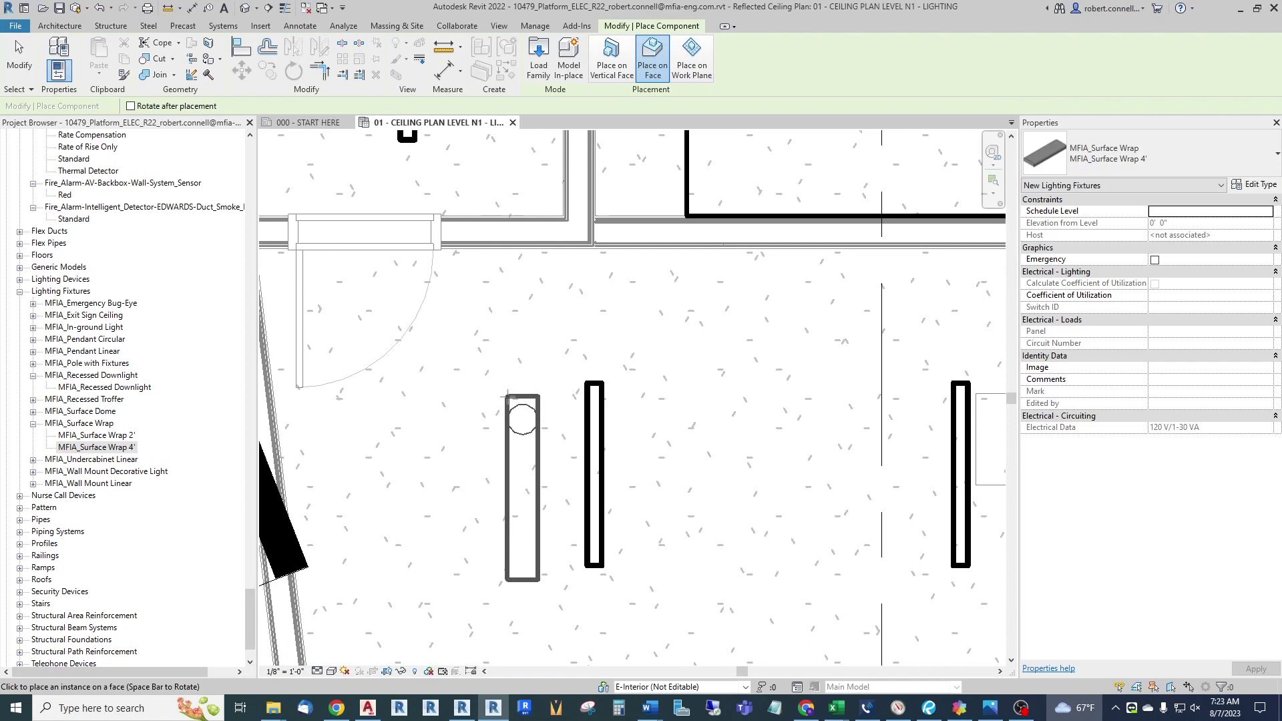
{"action": "left_click", "coordinate": [507, 350]}
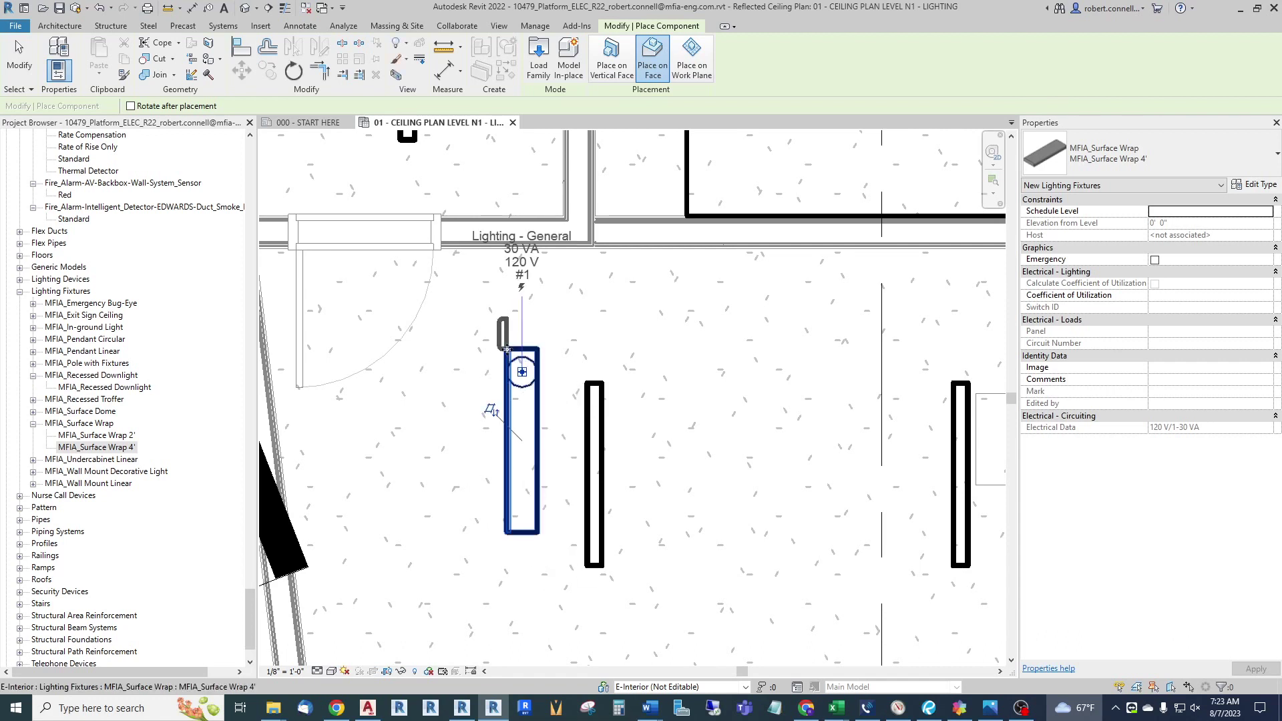
{"action": "key", "text": "Escape"}
Move the new surface wrap over the linked linear fixture to compare them, and leave it standing clear on that fixture's door side
{"action": "left_click_drag", "start_coordinate": [509, 354], "coordinate": [598, 384]}
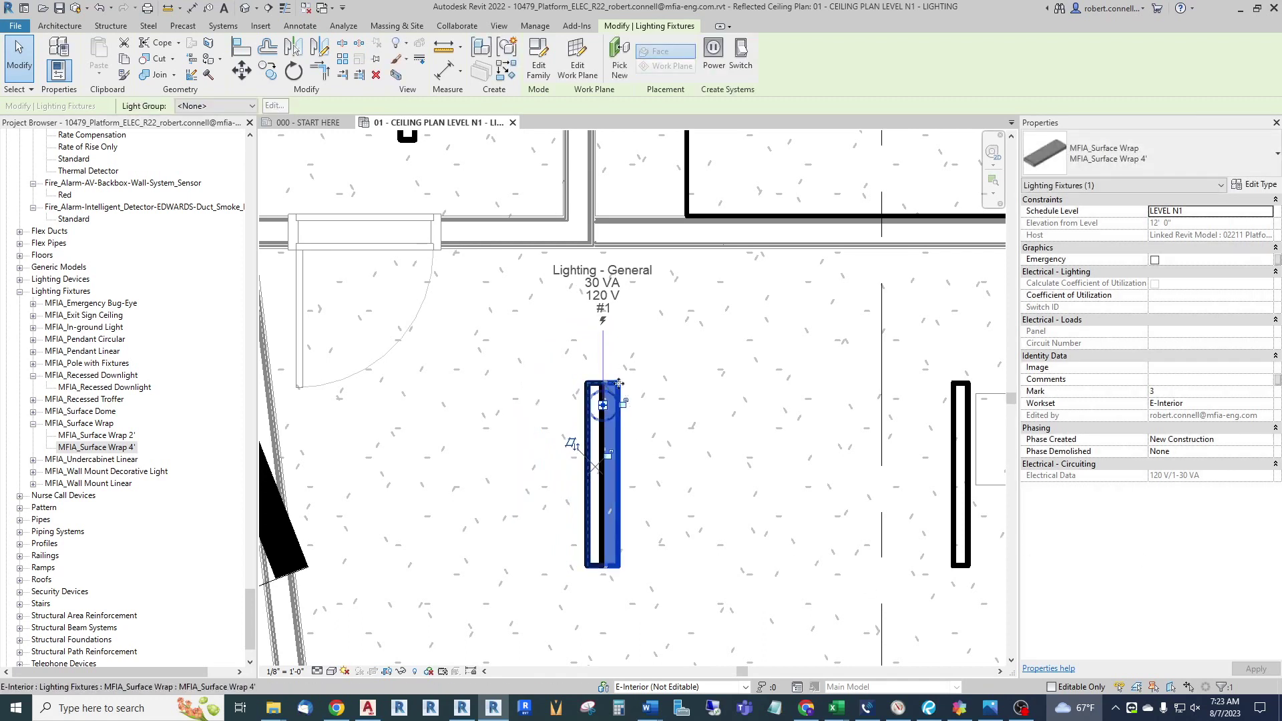
{"action": "left_click_drag", "start_coordinate": [619, 383], "coordinate": [664, 375]}
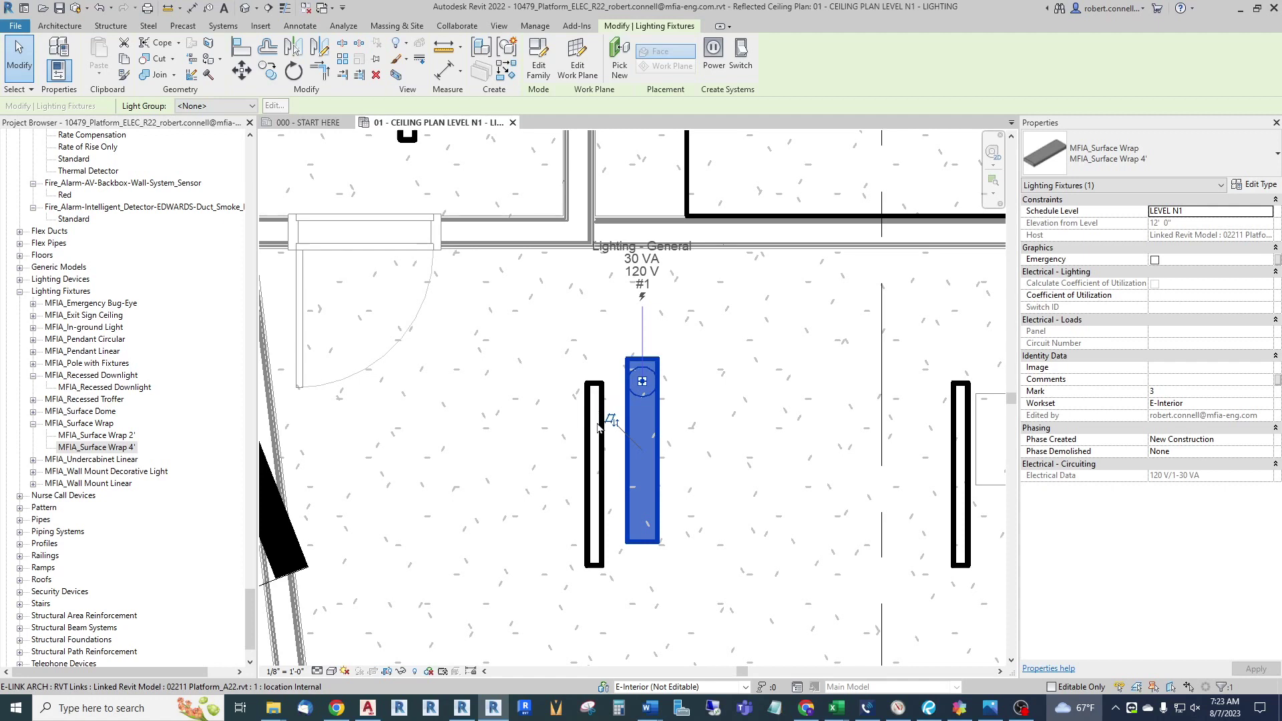
{"action": "left_click_drag", "start_coordinate": [643, 363], "coordinate": [543, 364]}
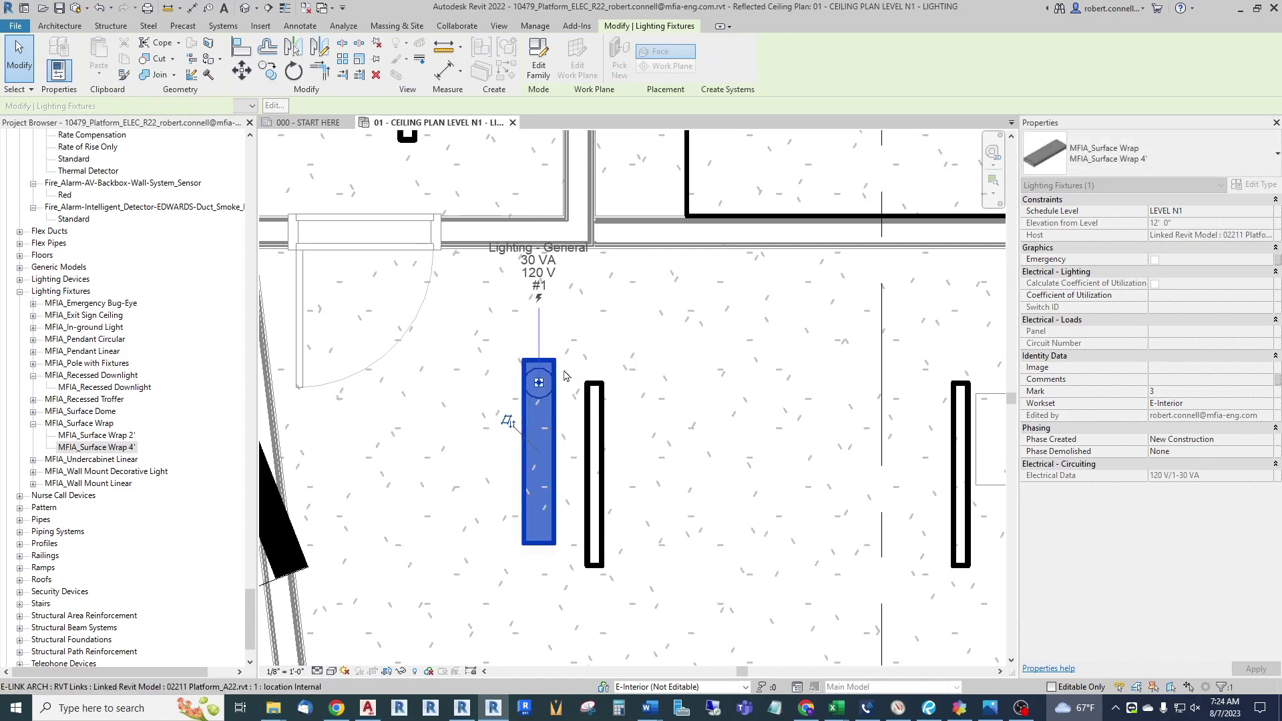
{"action": "key", "text": "Escape"}
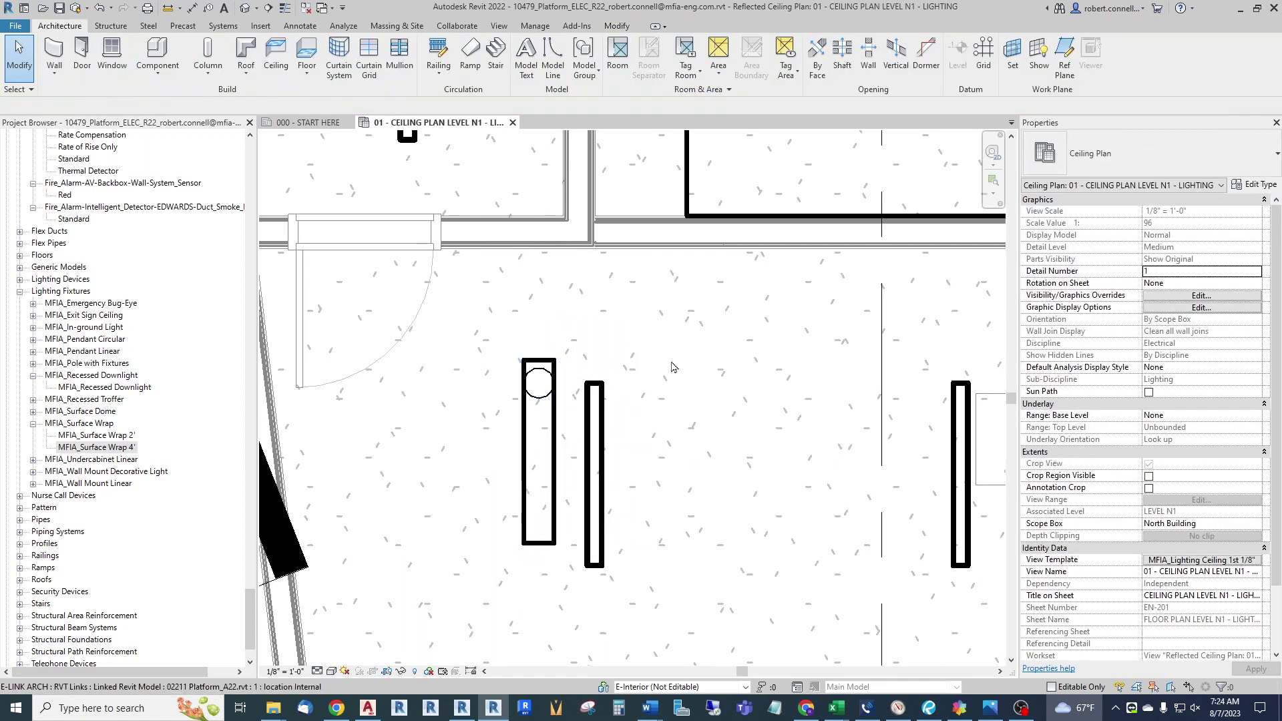
Place an MFIA_Recessed Downlight on the ceiling face outside Trash N111, near the linked downlight
{"action": "scroll", "coordinate": [674, 367], "scroll_direction": "down", "scroll_amount": 4}
{"action": "scroll", "coordinate": [486, 350], "scroll_direction": "up", "scroll_amount": 5}
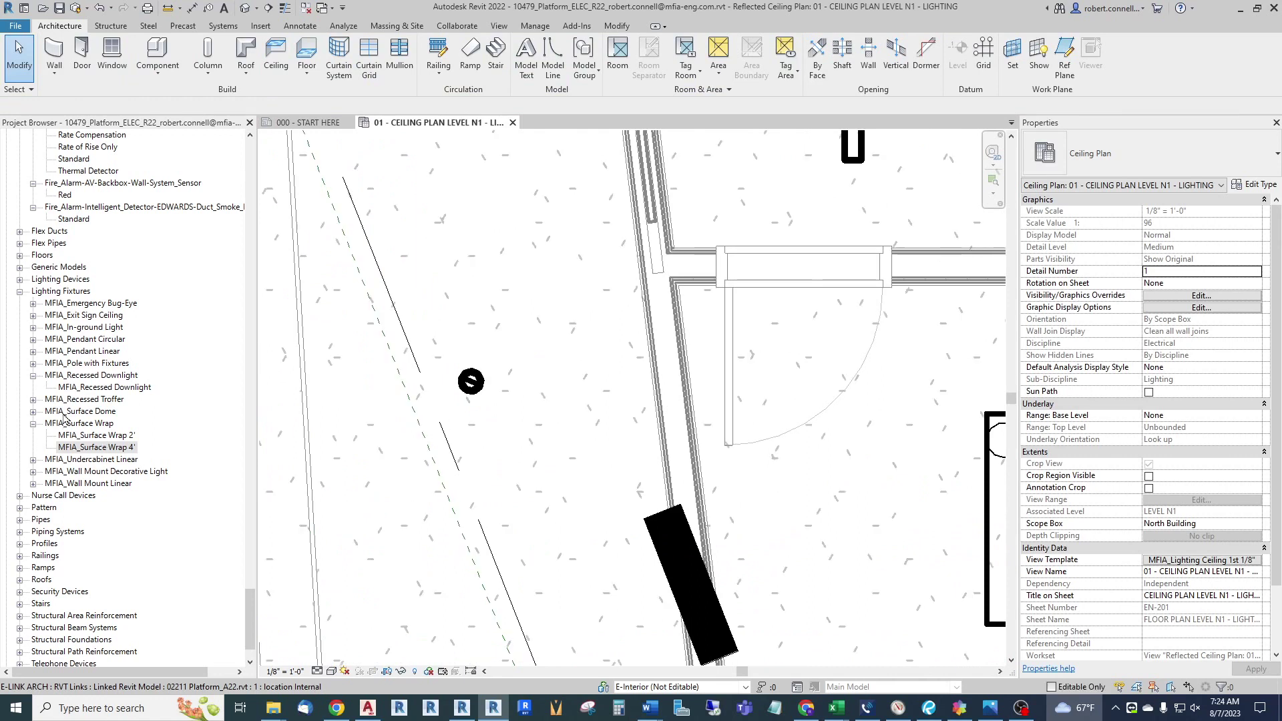
{"action": "left_click", "coordinate": [81, 389]}
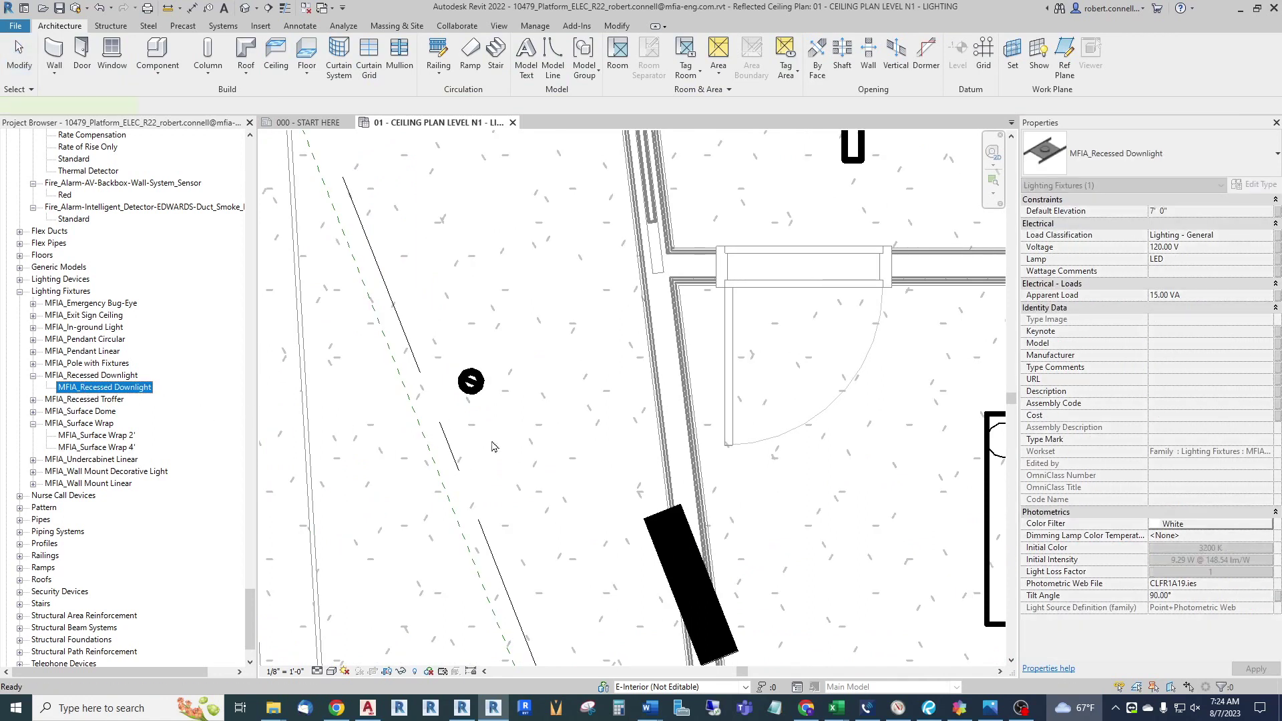
{"action": "left_click_drag", "start_coordinate": [493, 446], "coordinate": [507, 433]}
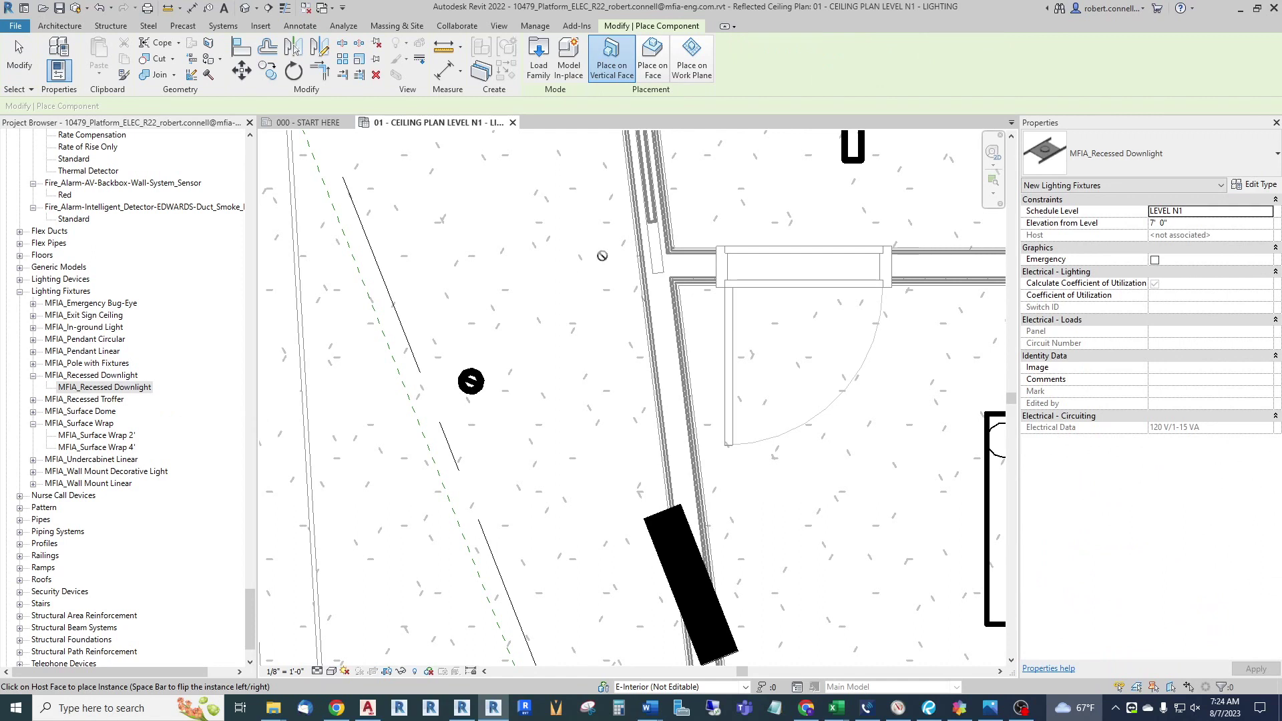
{"action": "left_click", "coordinate": [653, 60]}
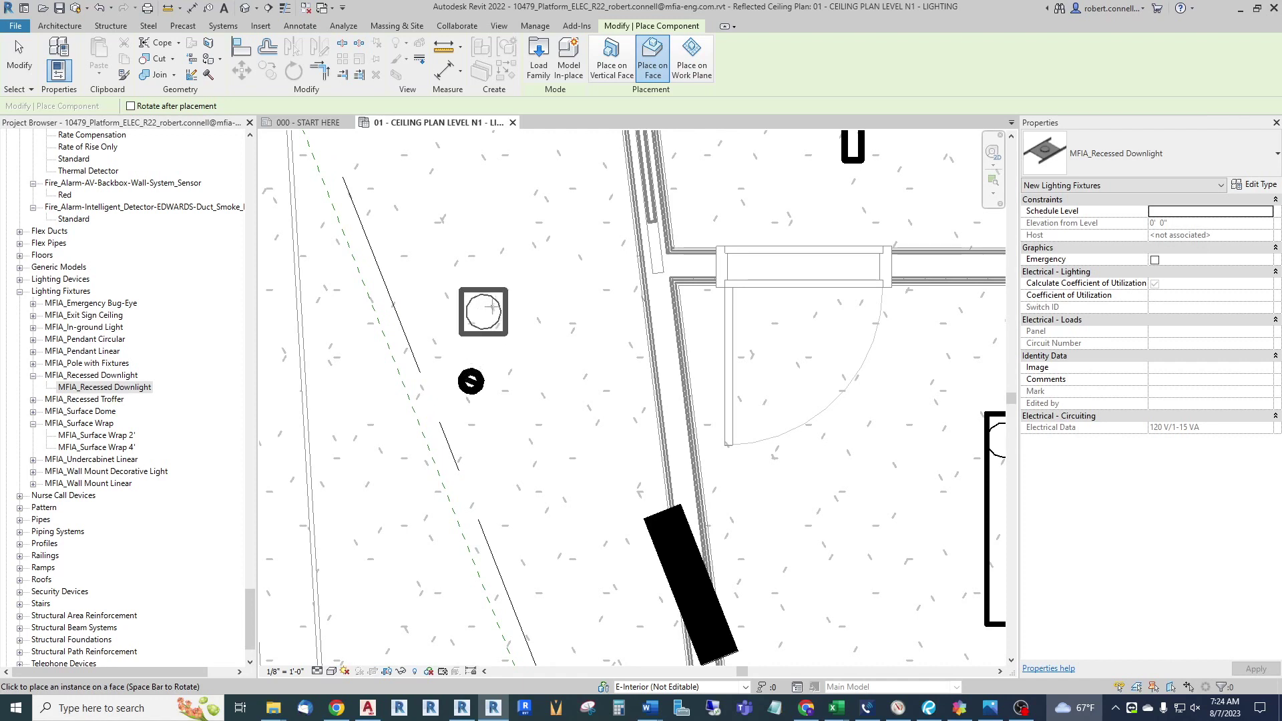
{"action": "left_click", "coordinate": [549, 289]}
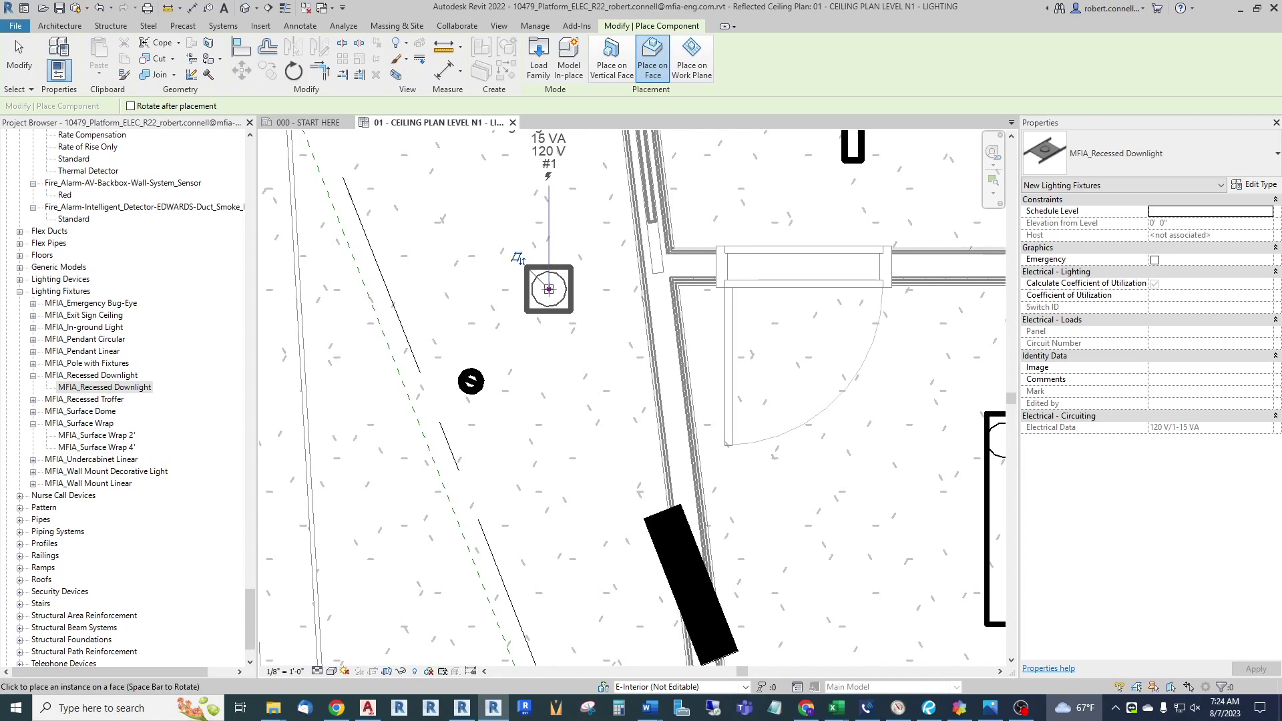
{"action": "key", "text": "Escape"}
Try the recessed downlight over the linked downlight, undo that move, and reposition it clear of the linked one toward Odor Vest N112
{"action": "left_click_drag", "start_coordinate": [492, 346], "coordinate": [492, 348]}
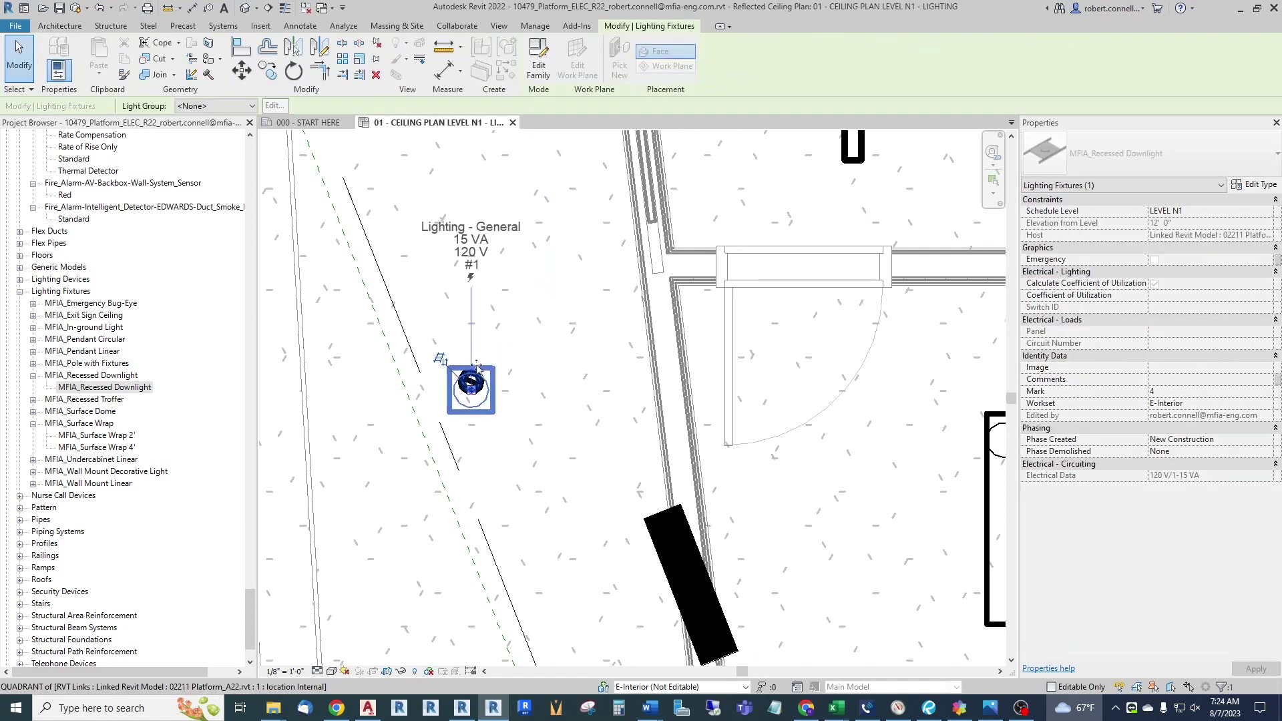
{"action": "left_click", "coordinate": [586, 373]}
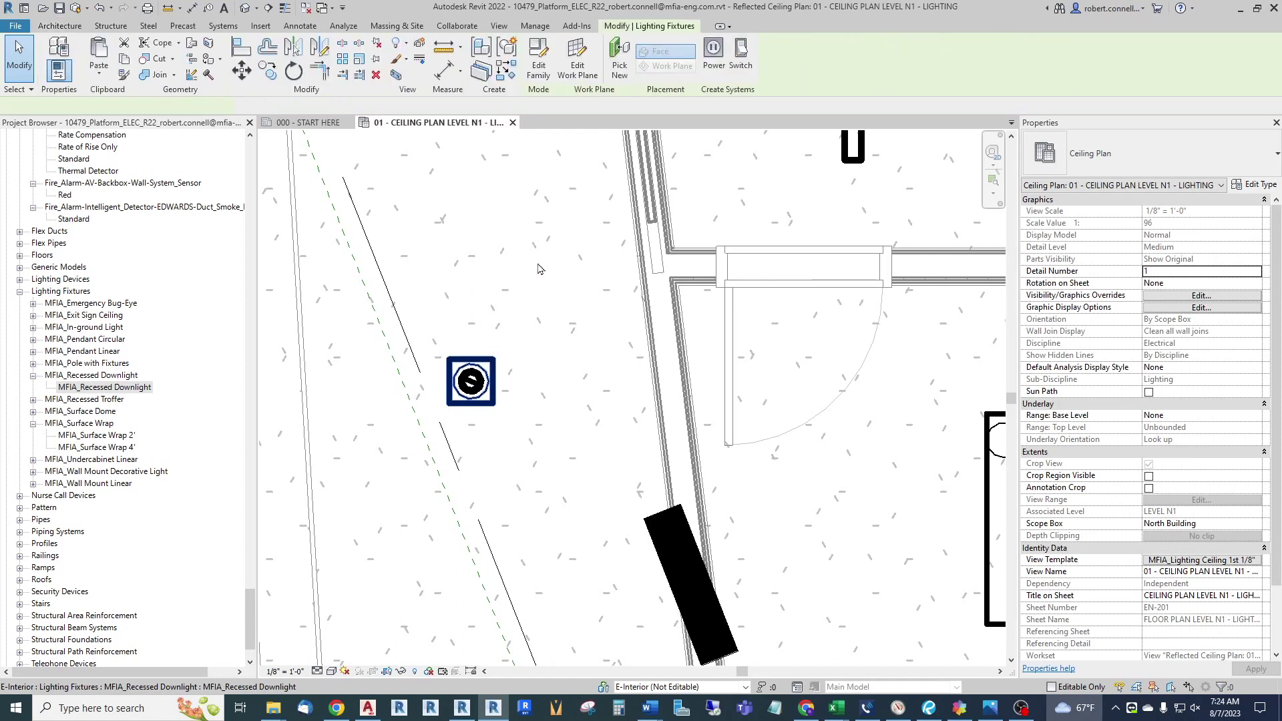
{"action": "key", "text": "ctrl+z"}
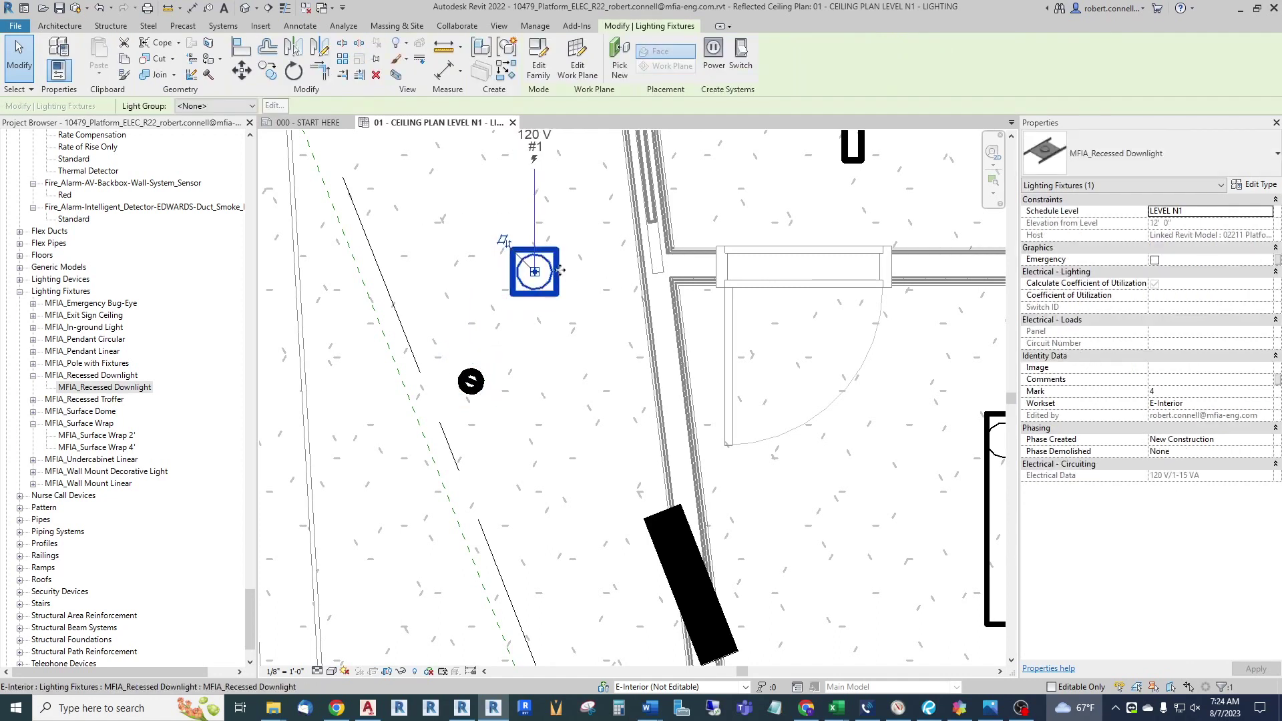
{"action": "left_click_drag", "start_coordinate": [549, 248], "coordinate": [563, 224]}
{"action": "key", "text": "Escape"}
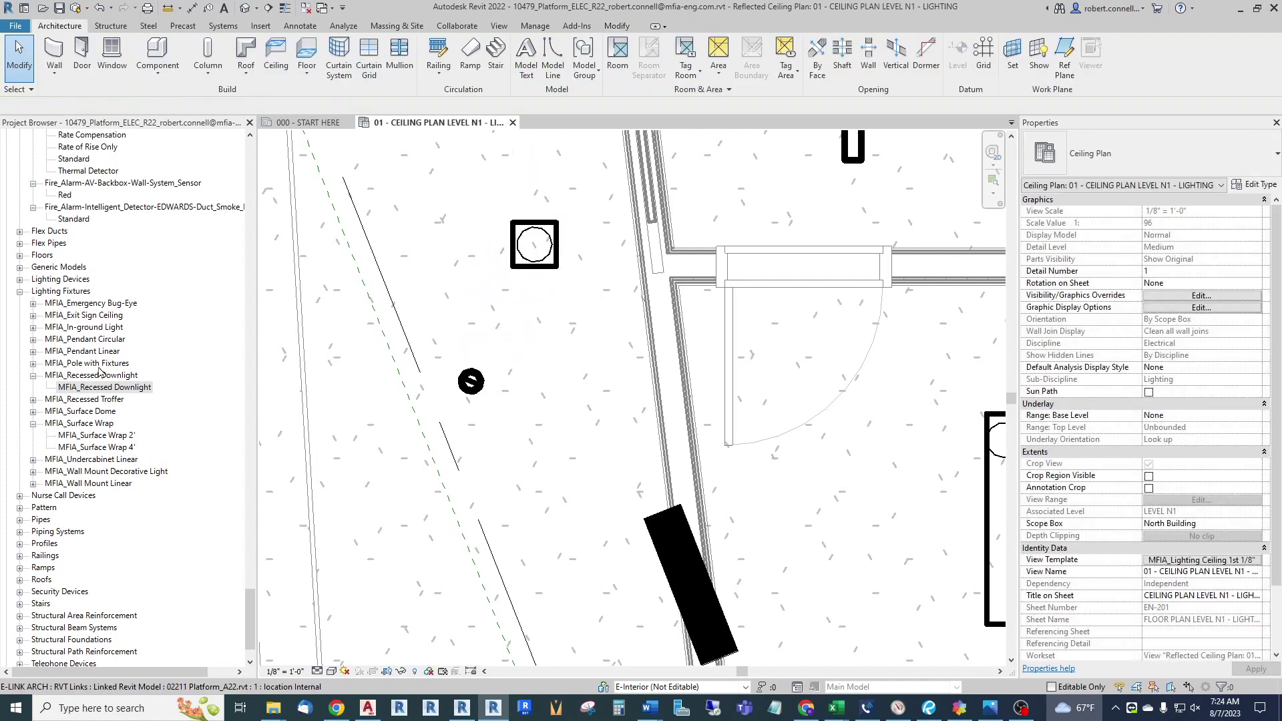
{"action": "left_click", "coordinate": [103, 388]}
{"action": "left_click_drag", "start_coordinate": [438, 336], "coordinate": [442, 314]}
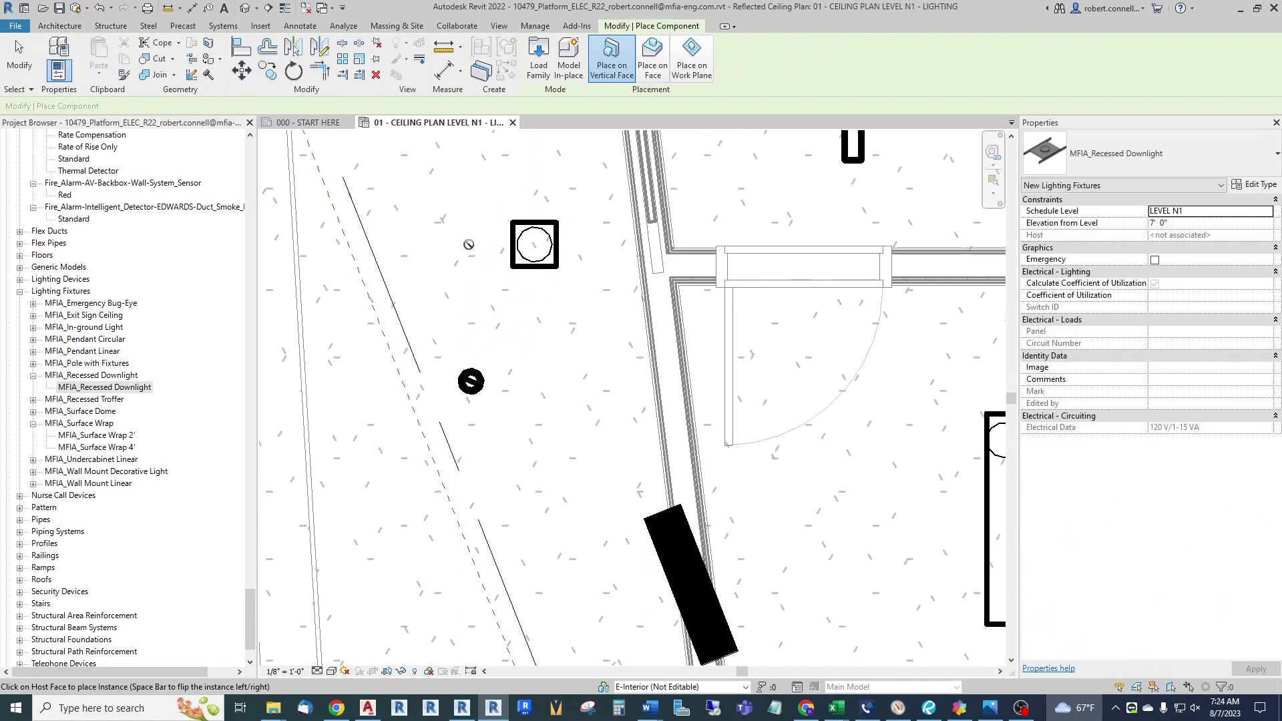
{"action": "left_click", "coordinate": [653, 60]}
{"action": "scroll", "coordinate": [558, 361], "scroll_direction": "down", "scroll_amount": 2}
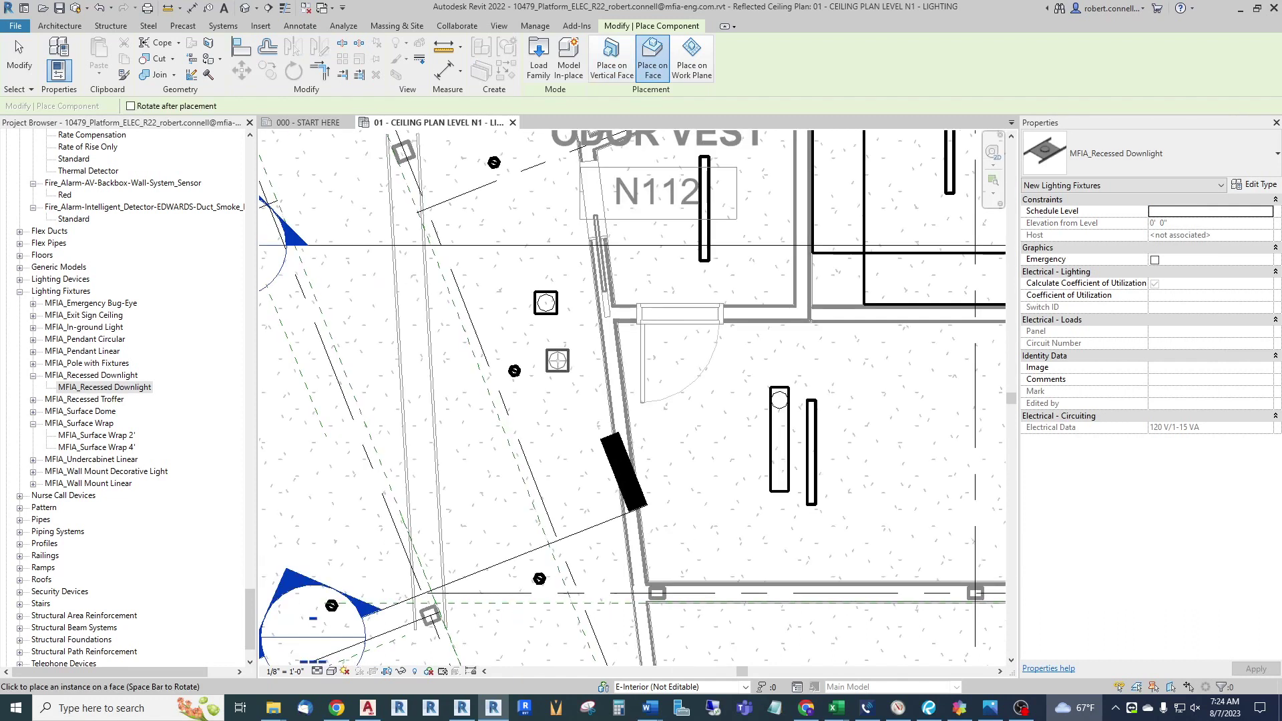
{"action": "scroll", "coordinate": [557, 361], "scroll_direction": "down", "scroll_amount": 2}
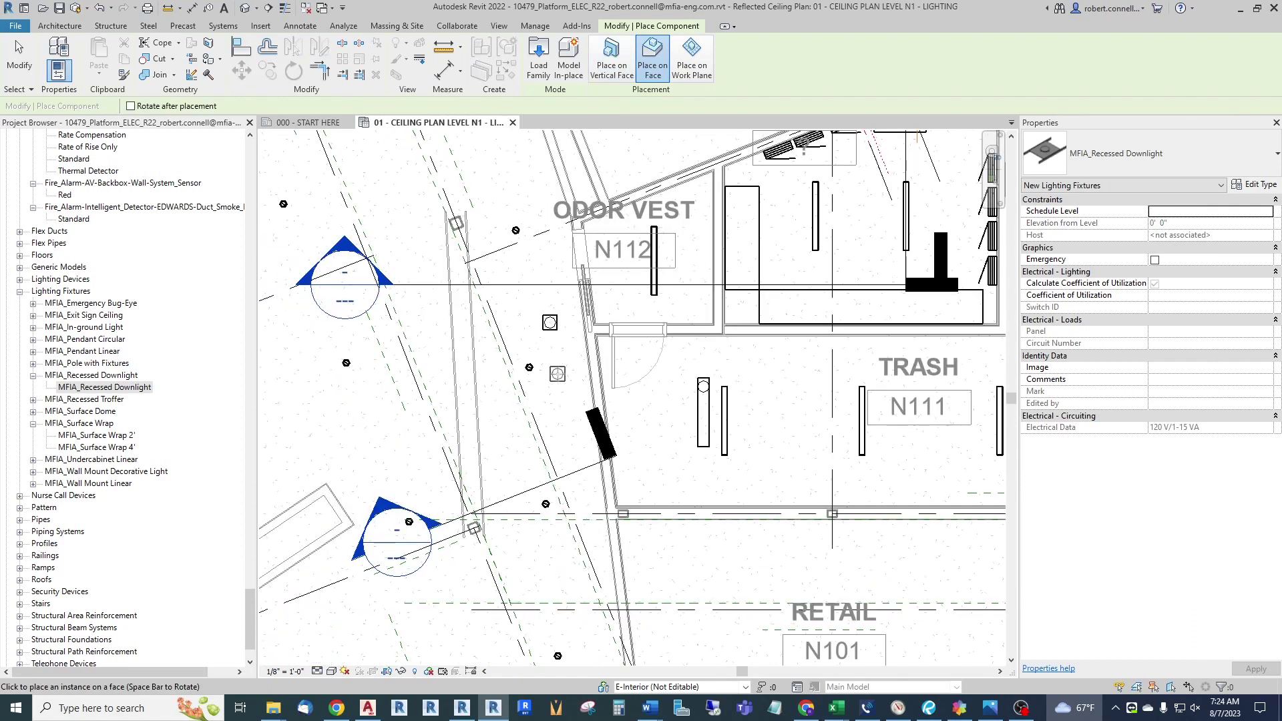
{"action": "scroll", "coordinate": [557, 374], "scroll_direction": "up", "scroll_amount": 1}
{"action": "scroll", "coordinate": [506, 298], "scroll_direction": "down", "scroll_amount": 2}
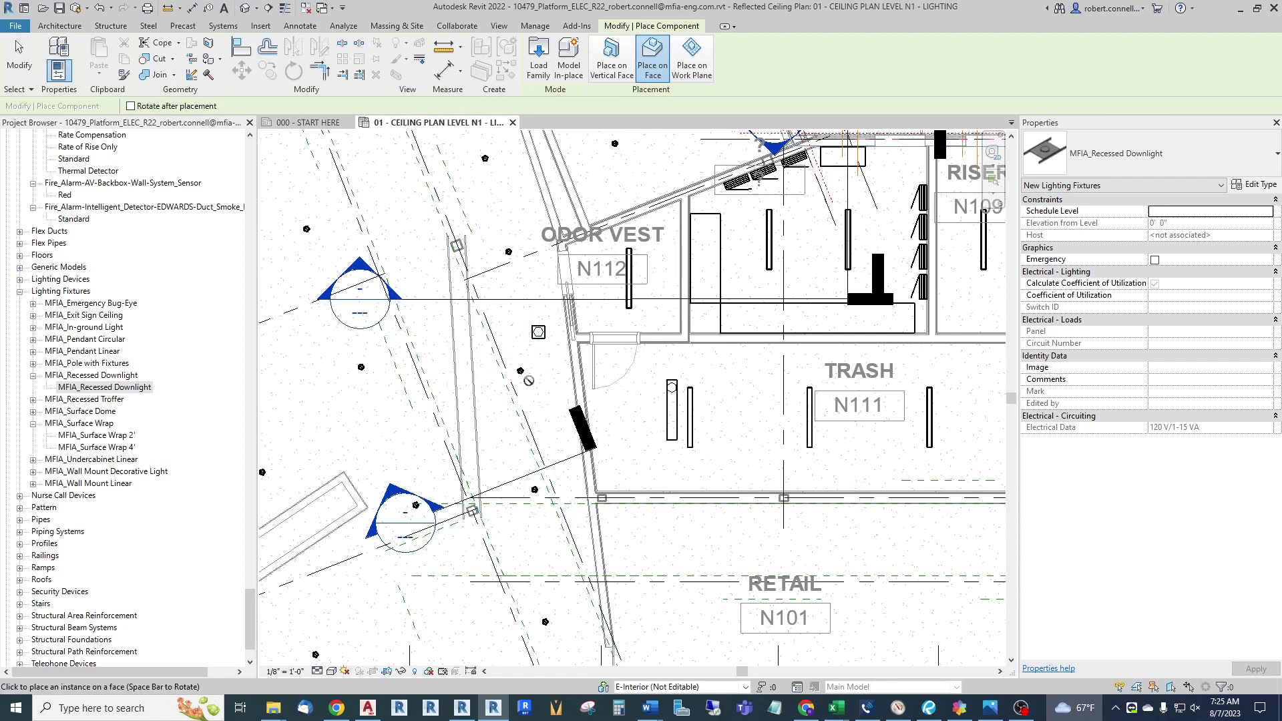
{"action": "scroll", "coordinate": [529, 381], "scroll_direction": "up", "scroll_amount": 3}
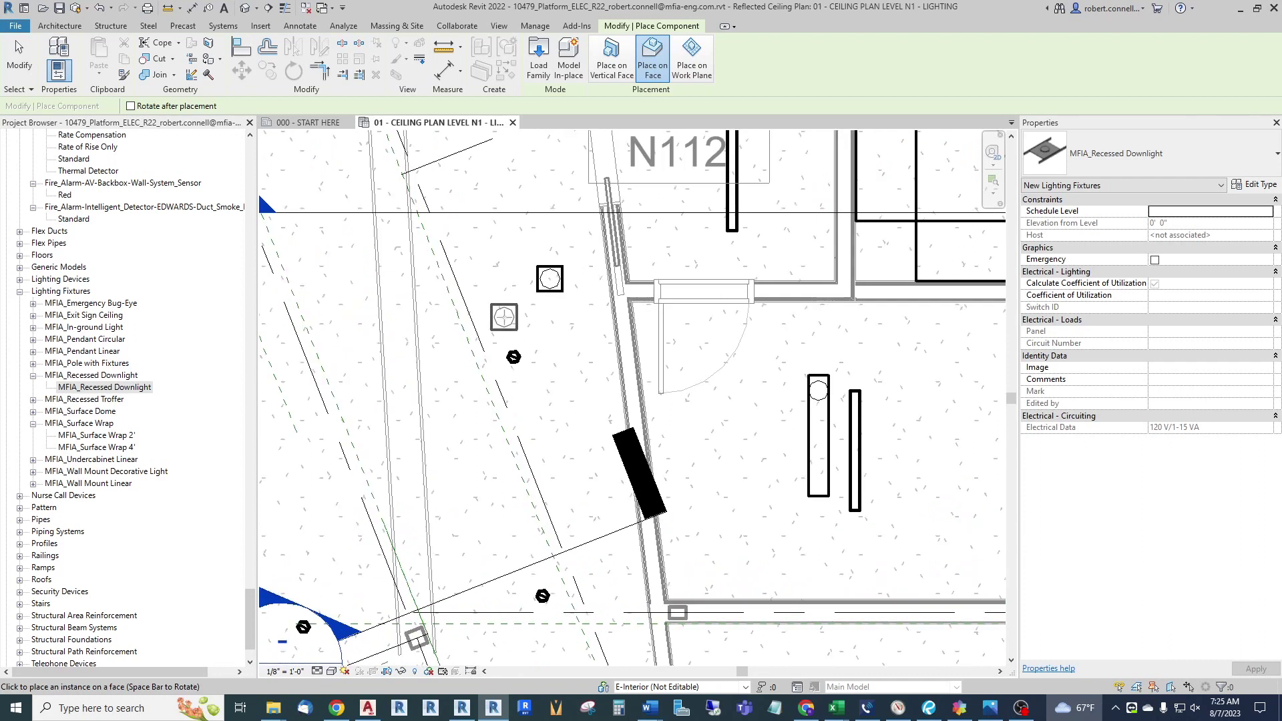
{"action": "key", "text": "Escape"}
{"action": "key", "text": "Escape"}
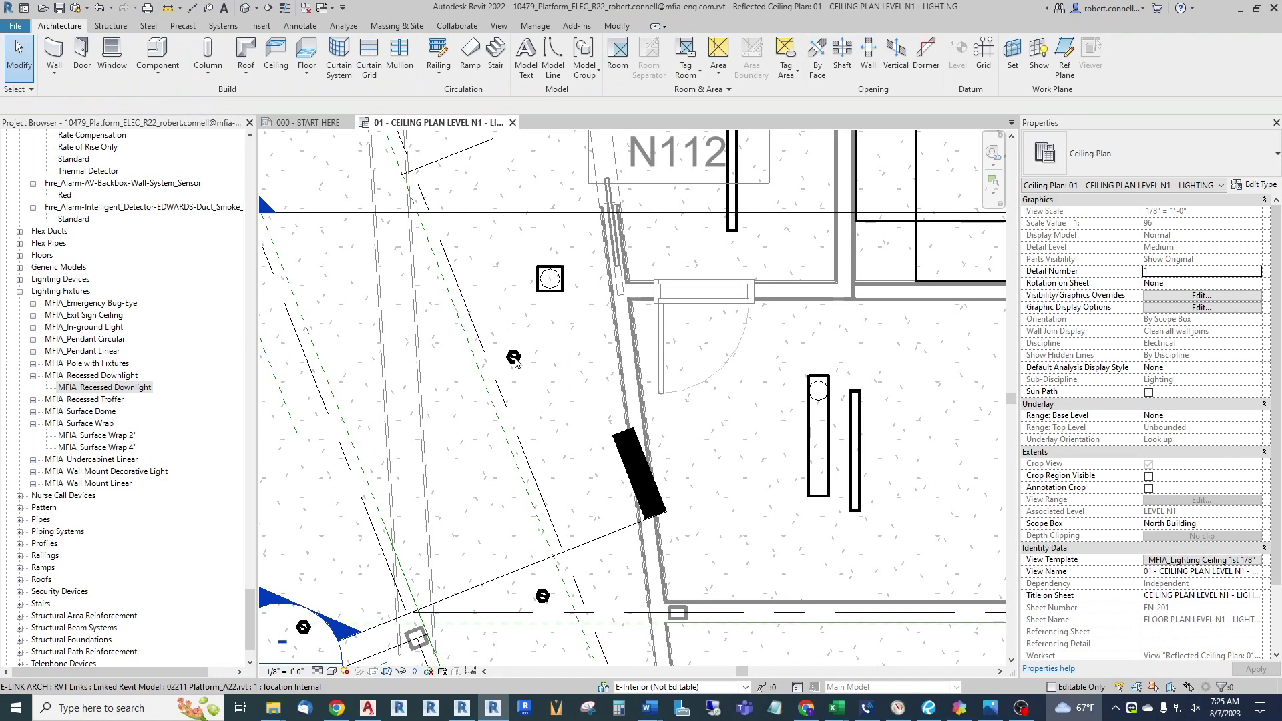
Open the custom model category settings for the 02211 Platform_A22.rvt link in the MFIA_Lighting Ceiling 1st 1/8" view template
{"action": "left_click", "coordinate": [1164, 563]}
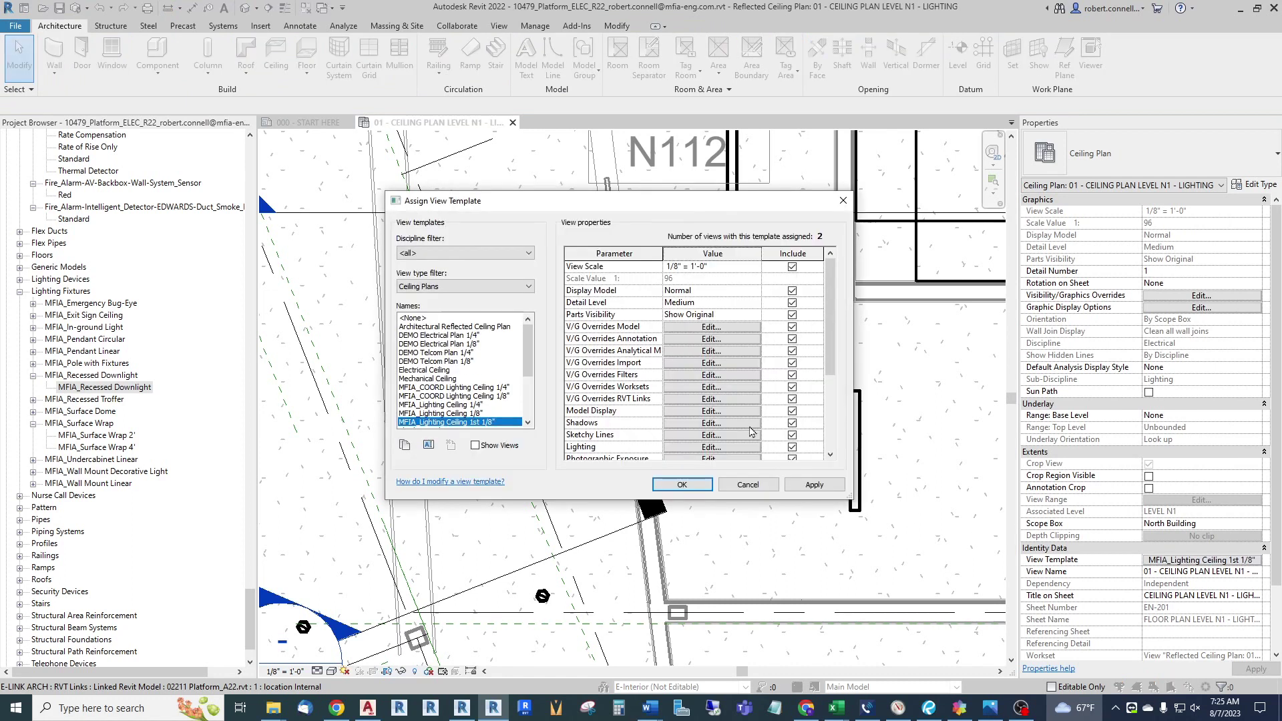
{"action": "left_click", "coordinate": [694, 401]}
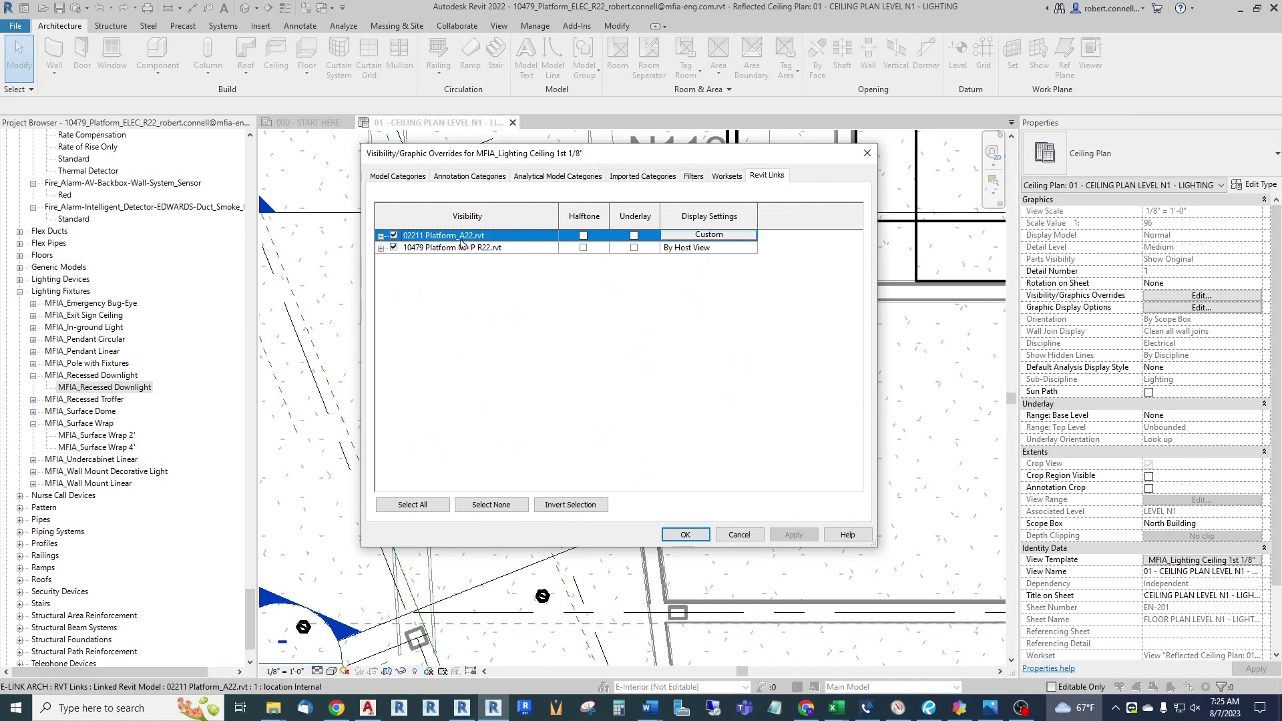
{"action": "left_click", "coordinate": [701, 237]}
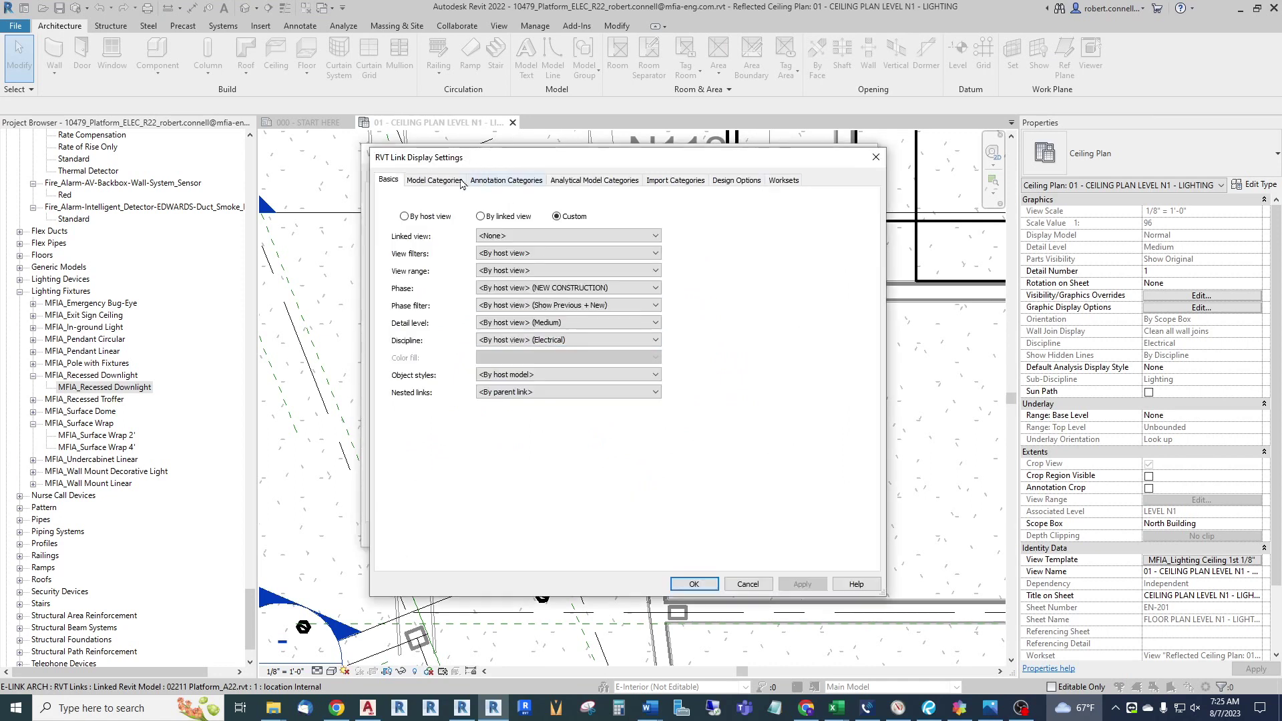
{"action": "left_click", "coordinate": [436, 180]}
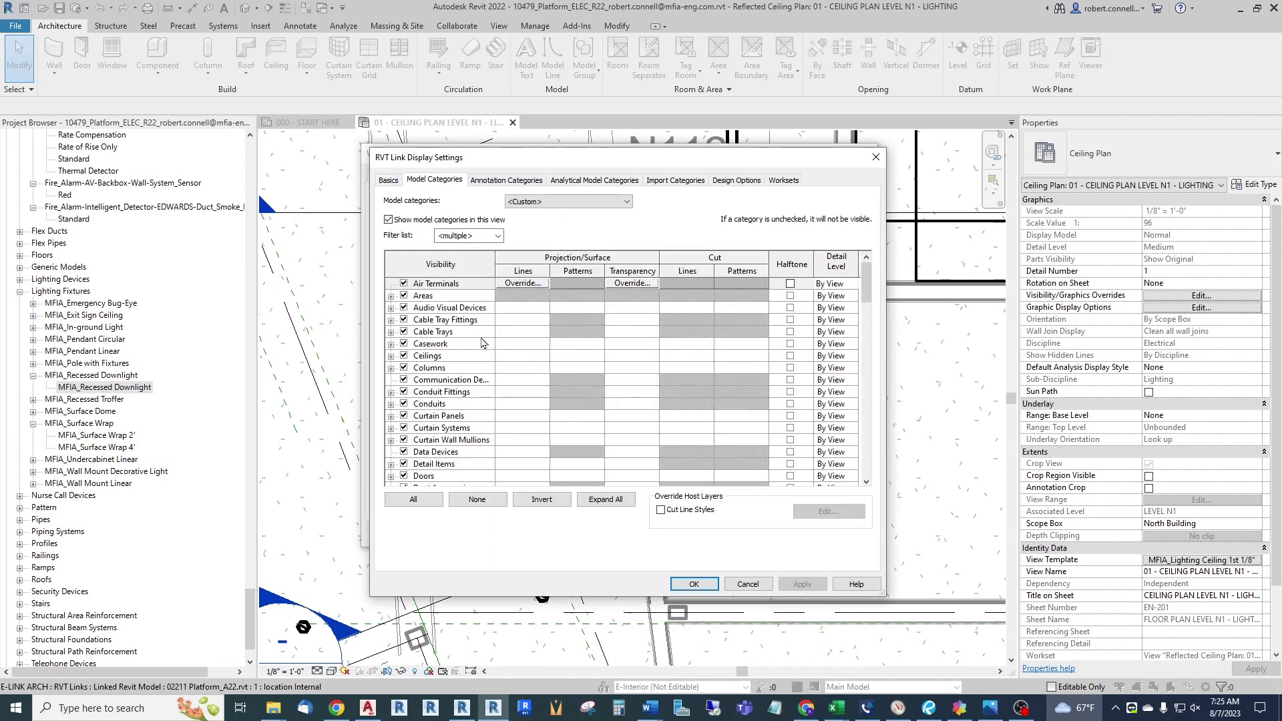
Turn on the Light Source subcategory of Lighting Fixtures for the architectural link and apply the change to the view template
{"action": "left_click", "coordinate": [477, 344]}
{"action": "scroll", "coordinate": [477, 344], "scroll_direction": "down", "scroll_amount": 8}
{"action": "left_click", "coordinate": [465, 400]}
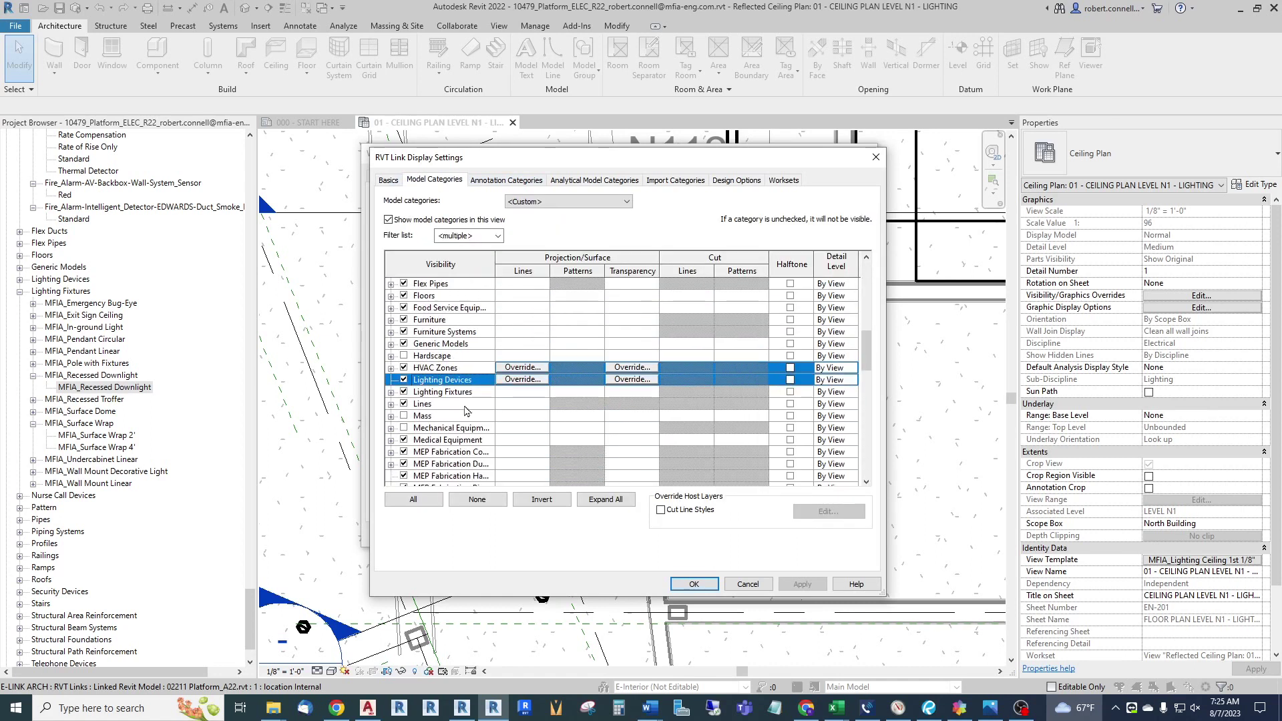
{"action": "scroll", "coordinate": [465, 400], "scroll_direction": "down", "scroll_amount": 2}
{"action": "left_click", "coordinate": [391, 368]}
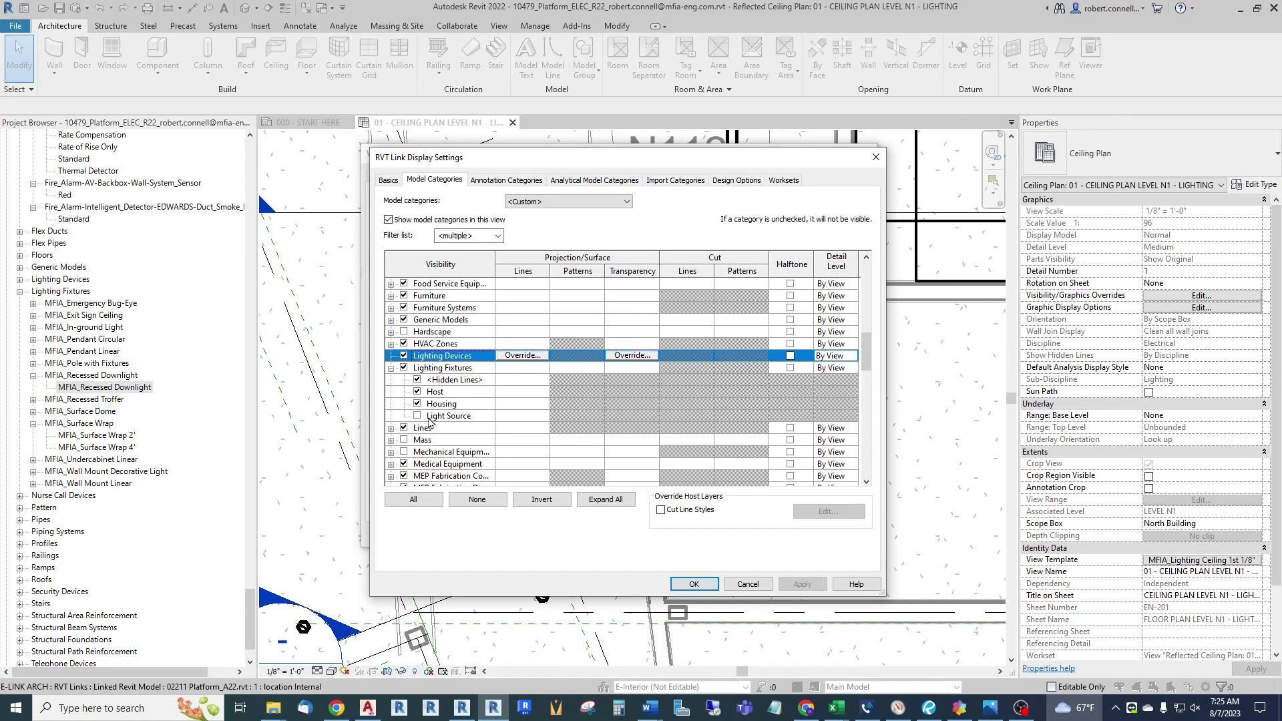
{"action": "left_click", "coordinate": [418, 416]}
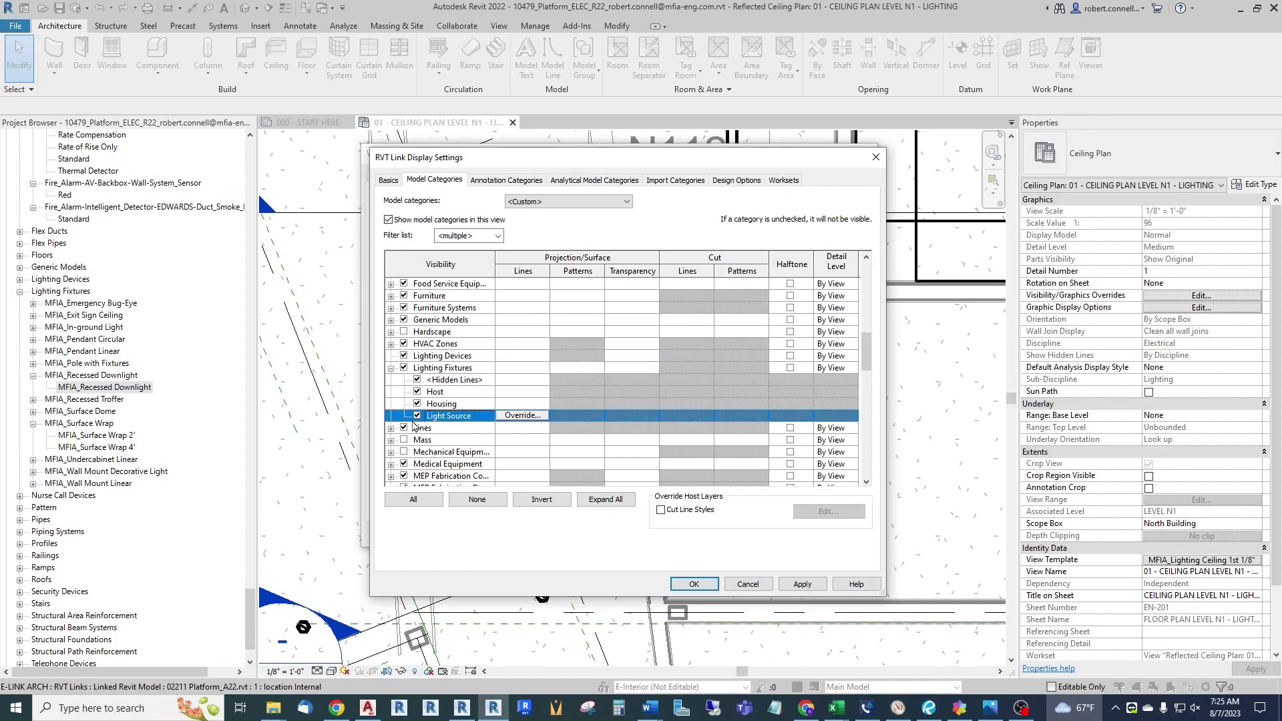
{"action": "left_click", "coordinate": [698, 587]}
{"action": "left_click", "coordinate": [686, 535]}
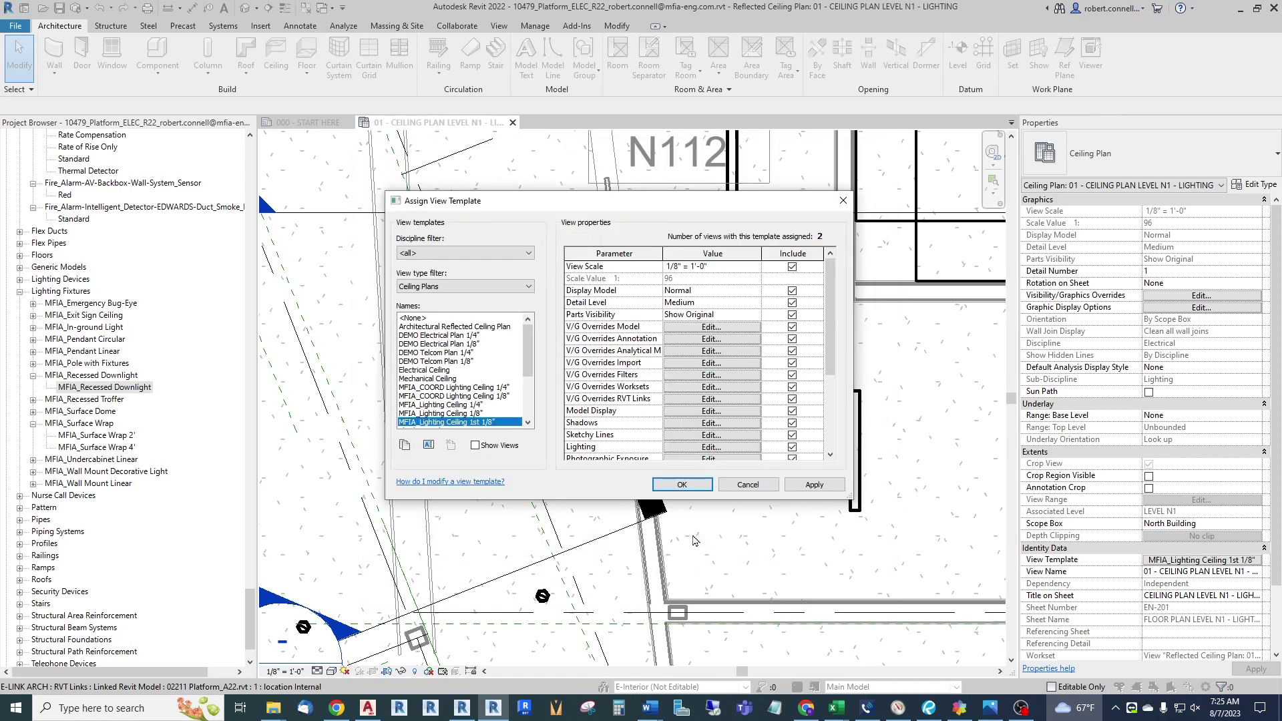
{"action": "left_click", "coordinate": [682, 487]}
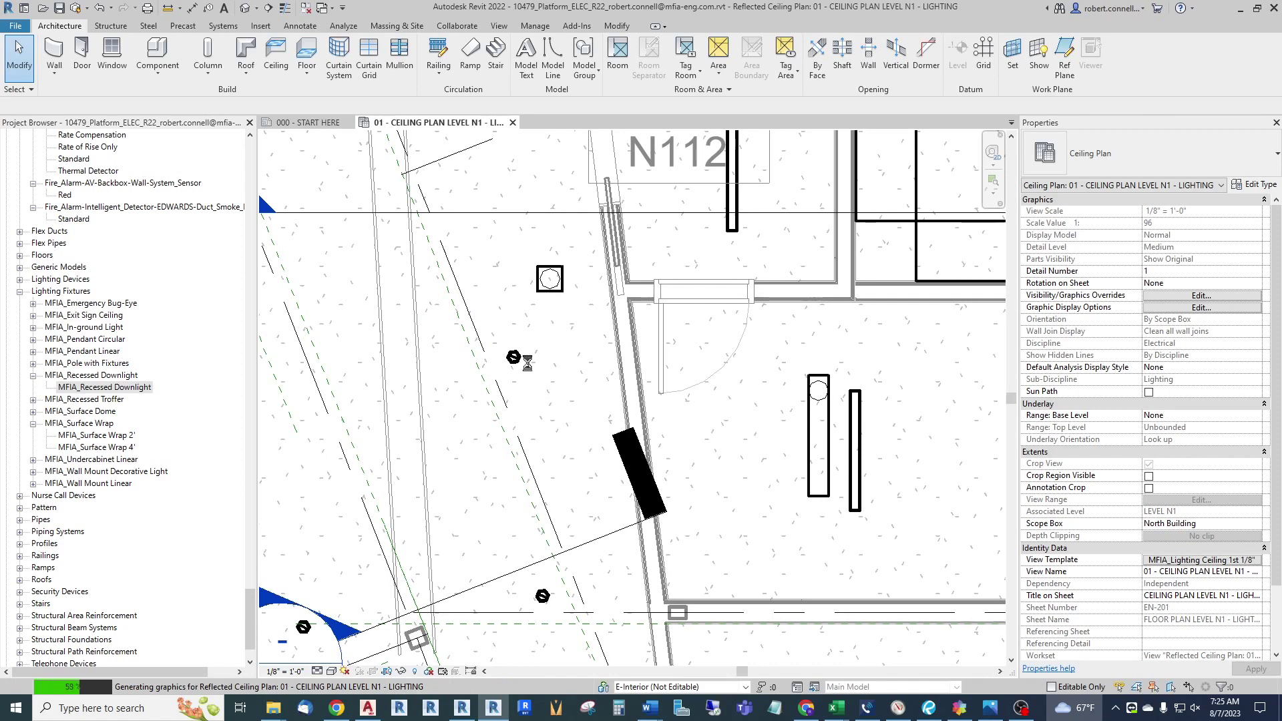
Examine the light source outlines of the linked downlights and linear fixtures around Trash N111 against the MFIA fixtures
{"action": "scroll", "coordinate": [506, 366], "scroll_direction": "up", "scroll_amount": 3}
{"action": "scroll", "coordinate": [506, 367], "scroll_direction": "up", "scroll_amount": 4}
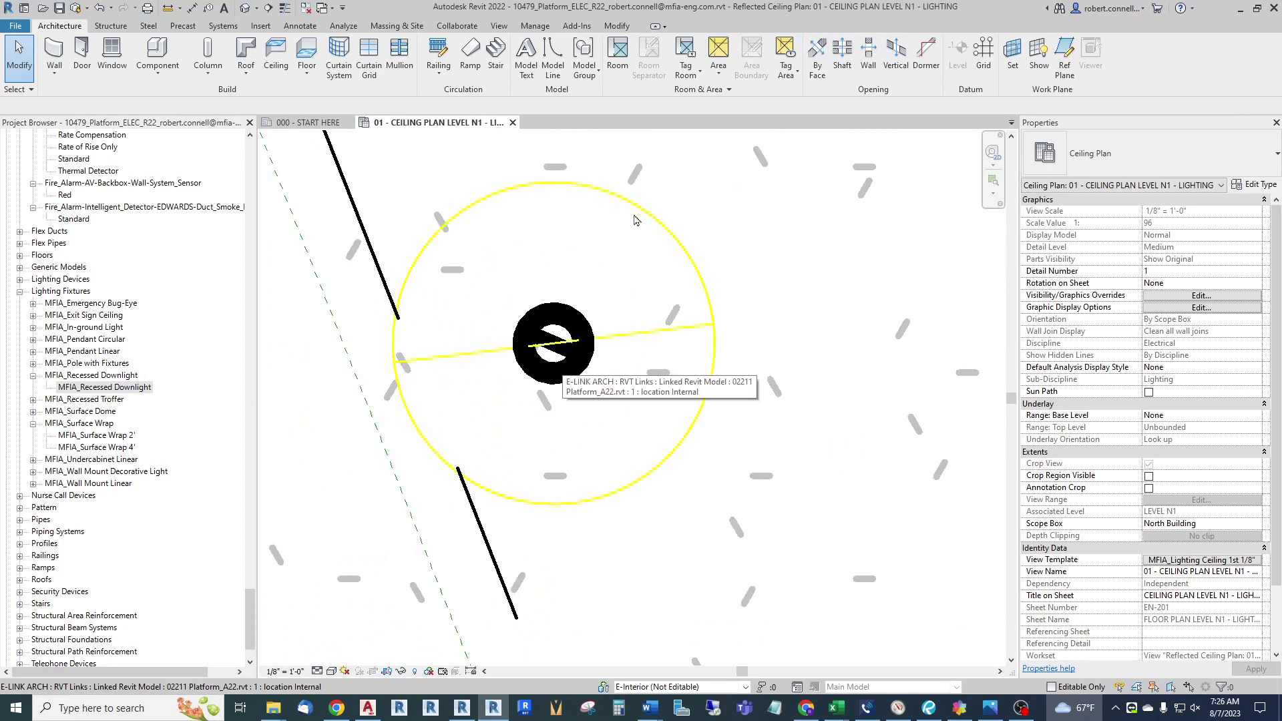
{"action": "scroll", "coordinate": [461, 366], "scroll_direction": "down", "scroll_amount": 5}
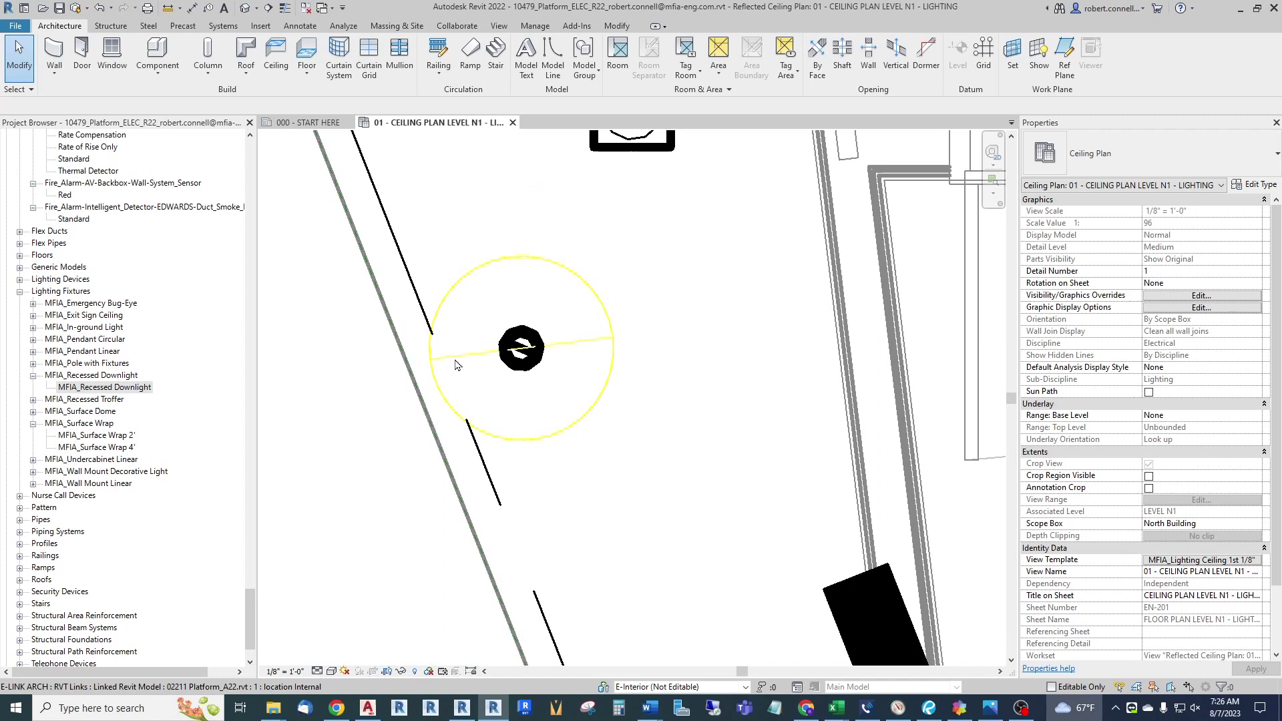
{"action": "scroll", "coordinate": [787, 438], "scroll_direction": "up", "scroll_amount": 5}
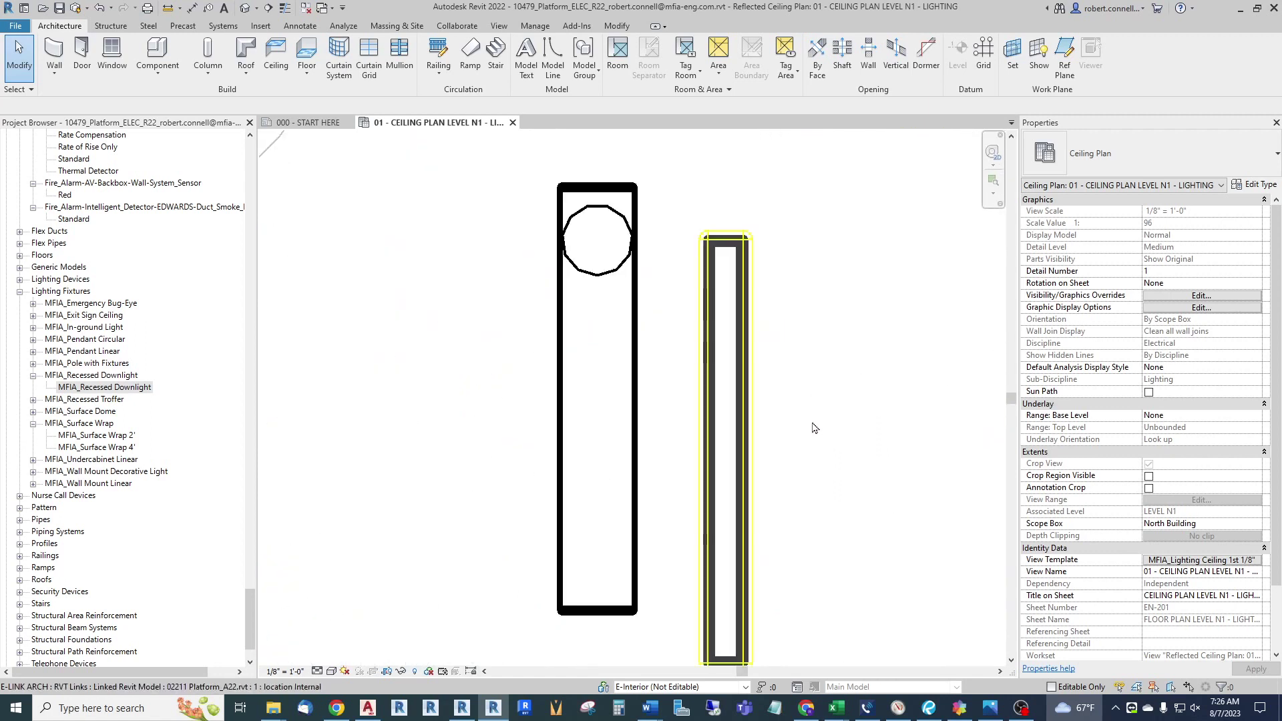
{"action": "scroll", "coordinate": [714, 233], "scroll_direction": "up", "scroll_amount": 3}
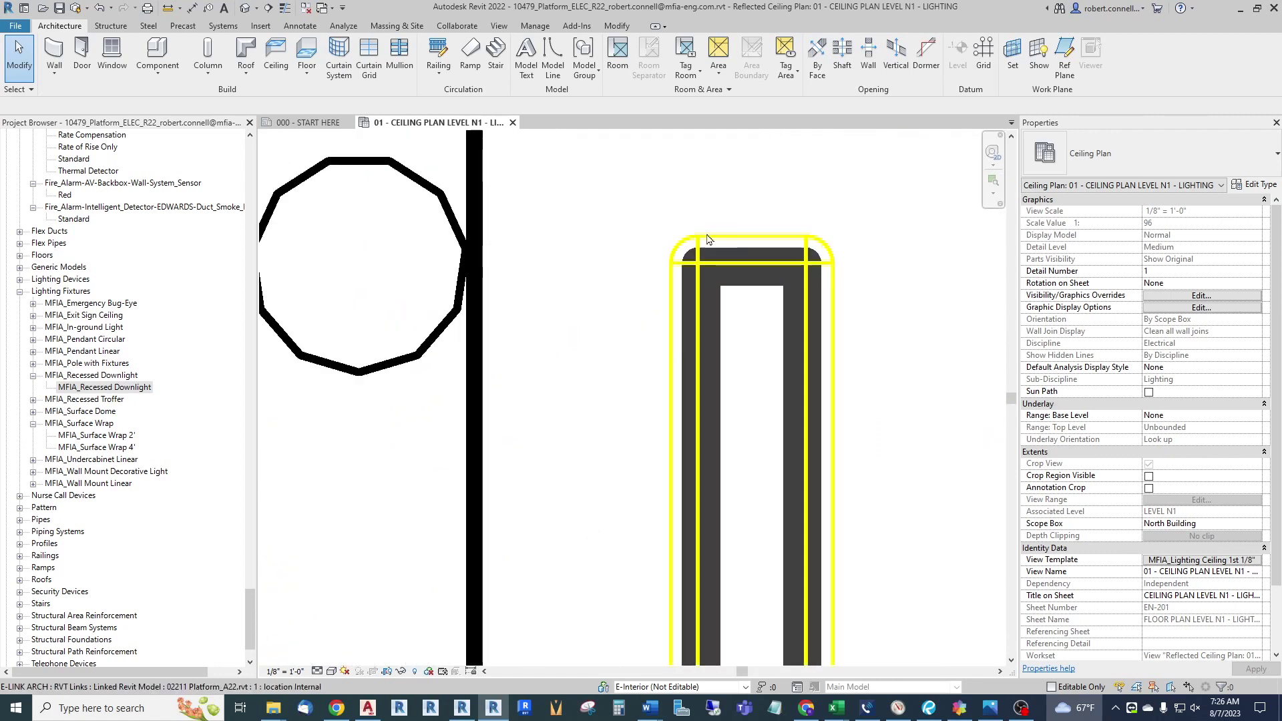
{"action": "scroll", "coordinate": [708, 237], "scroll_direction": "up", "scroll_amount": 3}
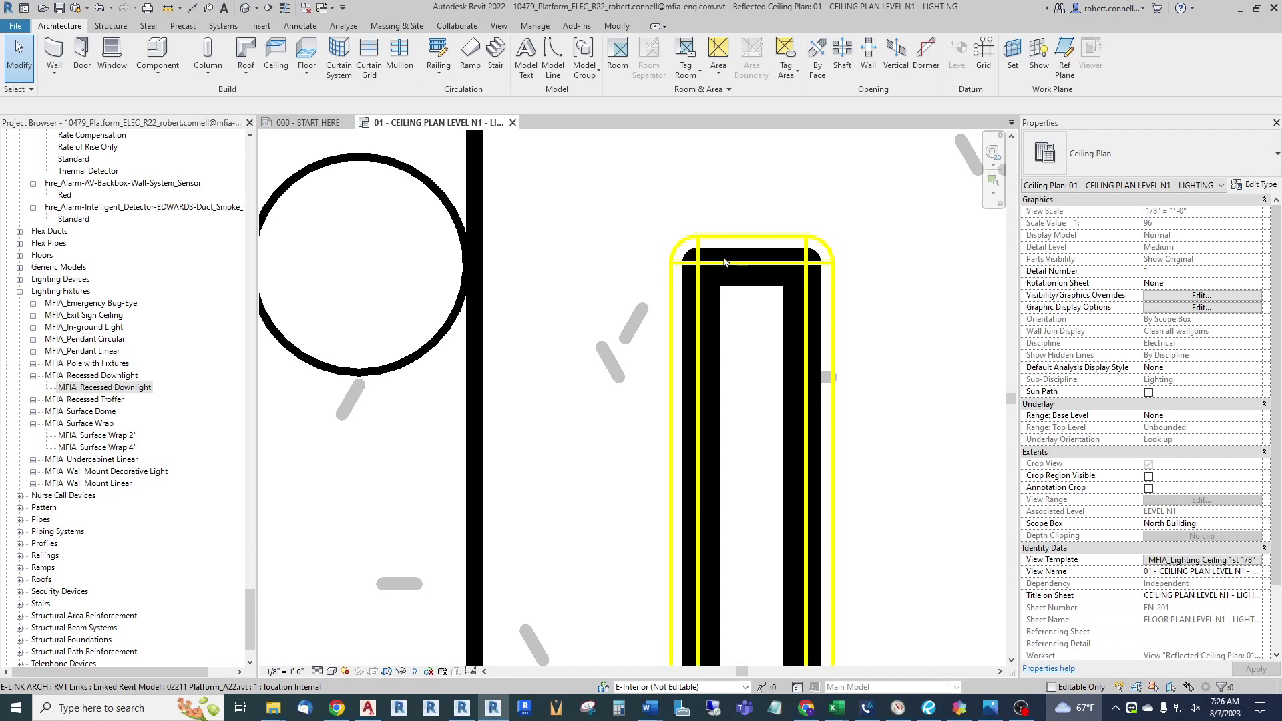
{"action": "scroll", "coordinate": [718, 270], "scroll_direction": "down", "scroll_amount": 8}
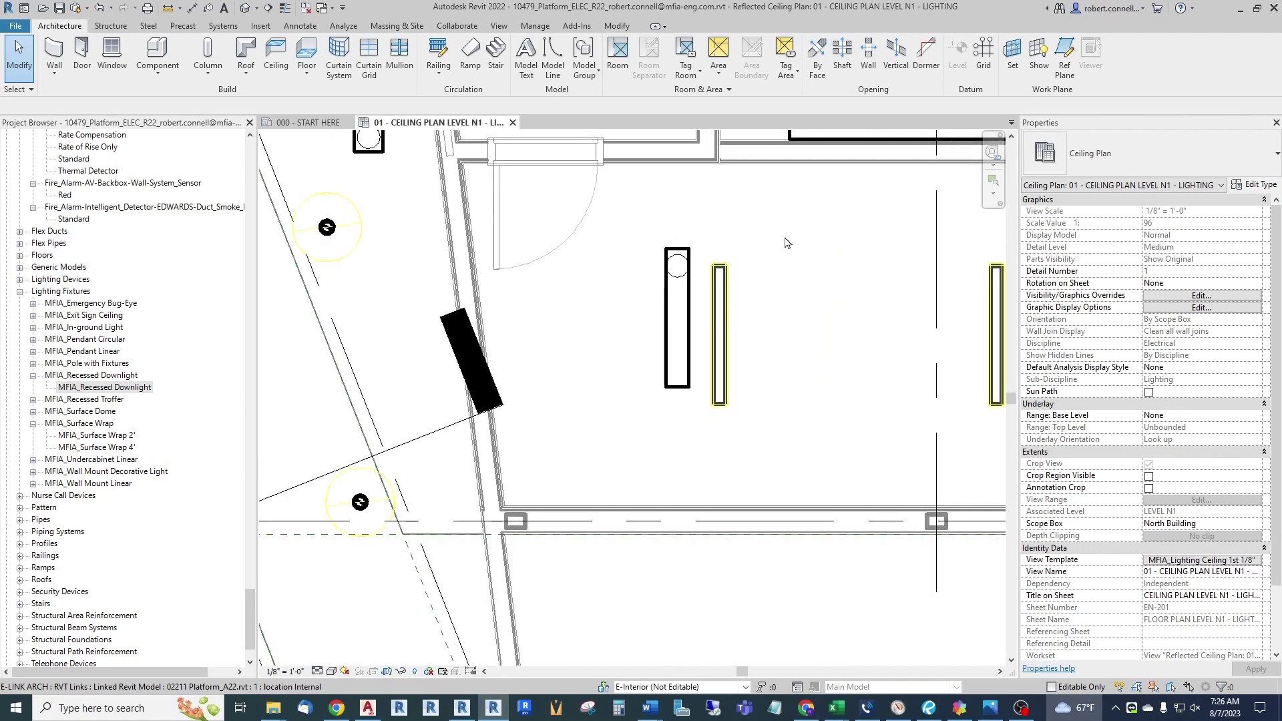
{"action": "scroll", "coordinate": [718, 270], "scroll_direction": "up", "scroll_amount": 4}
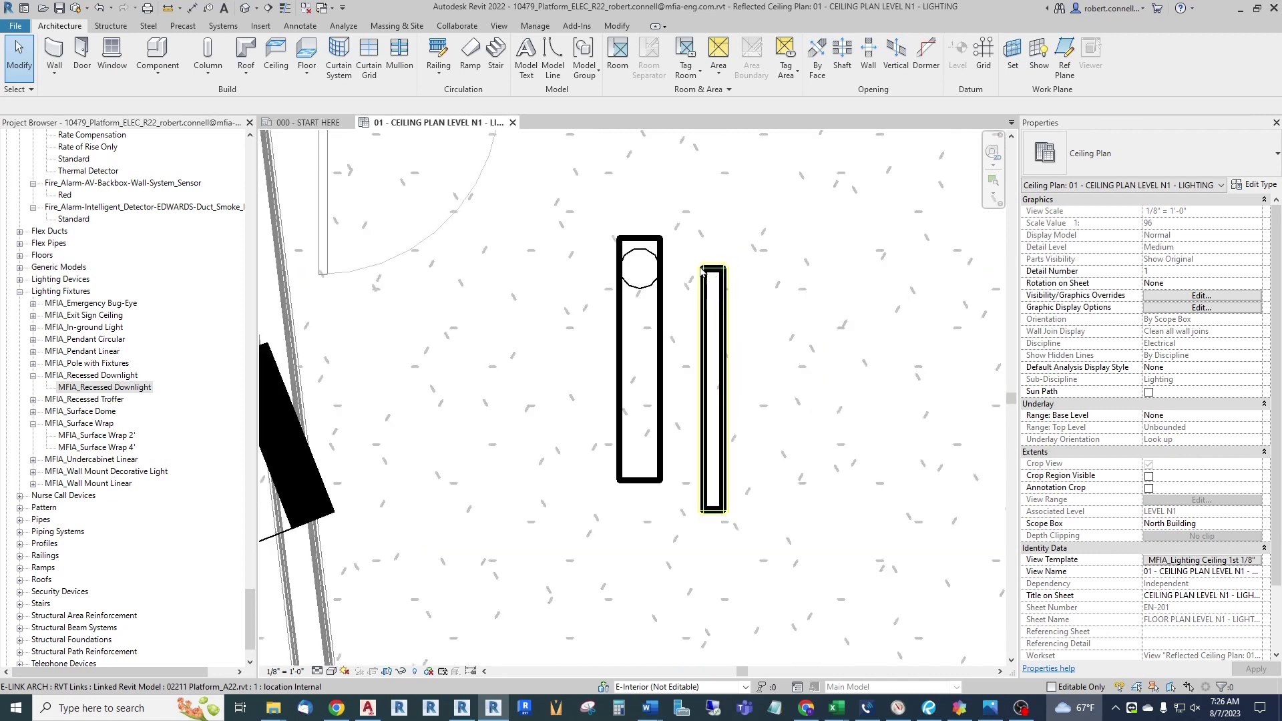
{"action": "scroll", "coordinate": [600, 205], "scroll_direction": "down", "scroll_amount": 2}
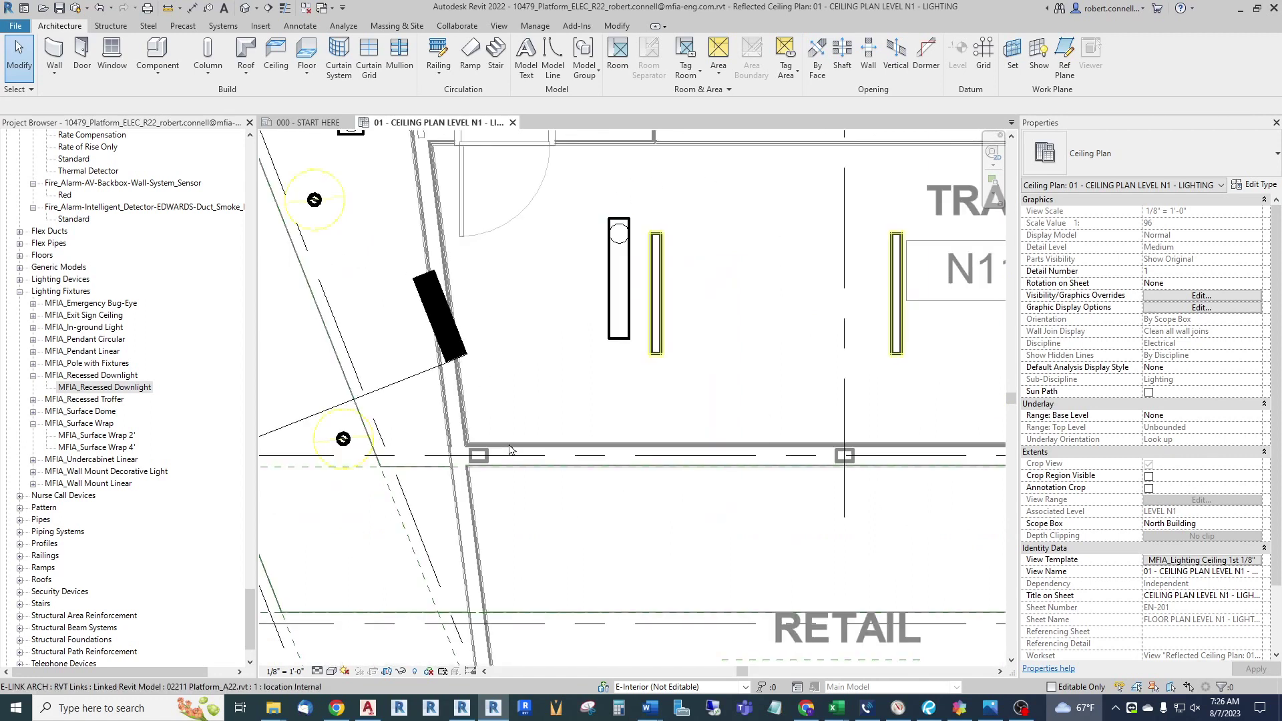
{"action": "scroll", "coordinate": [530, 289], "scroll_direction": "down", "scroll_amount": 3}
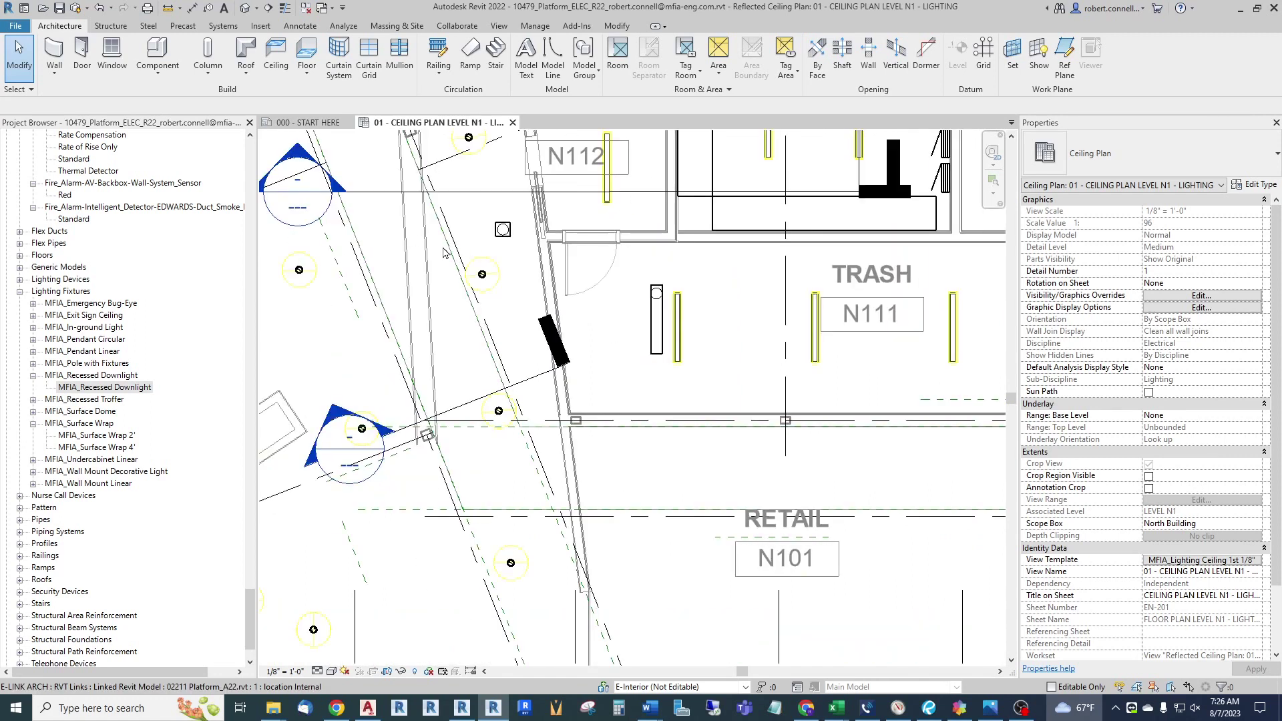
{"action": "scroll", "coordinate": [495, 253], "scroll_direction": "up", "scroll_amount": 5}
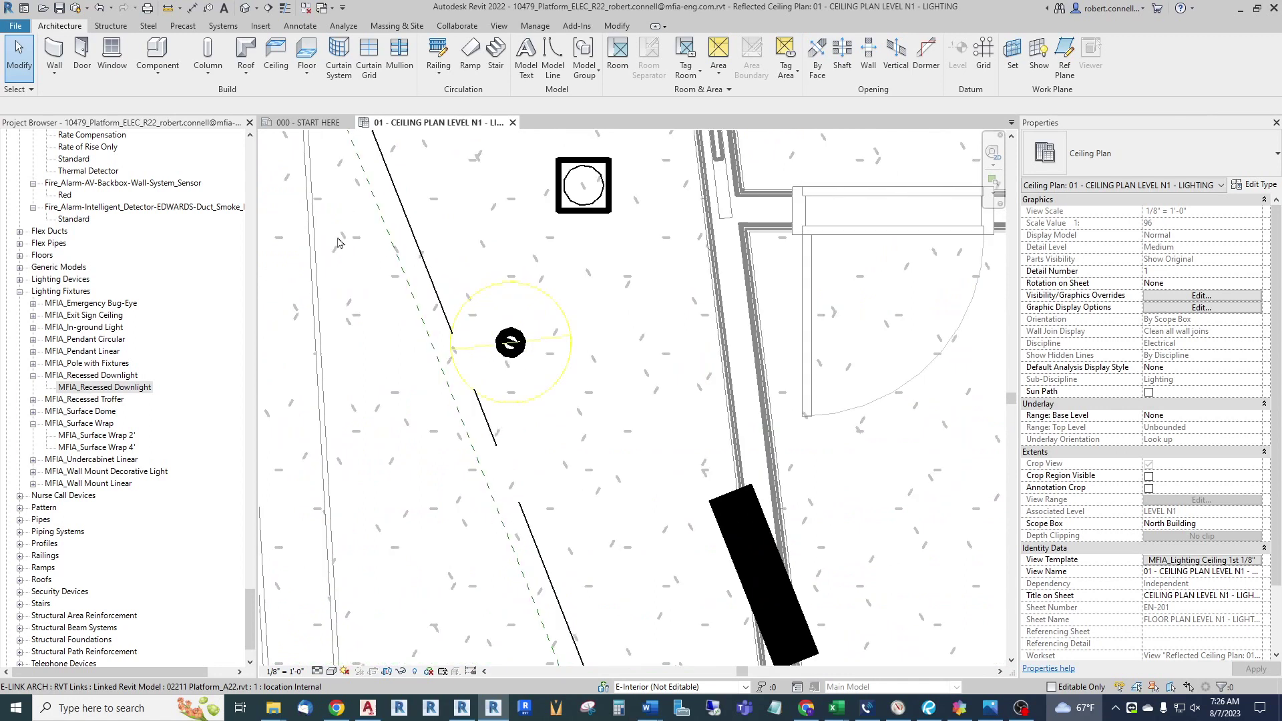
{"action": "left_click_drag", "start_coordinate": [98, 390], "coordinate": [578, 114]}
{"action": "left_click", "coordinate": [652, 60]}
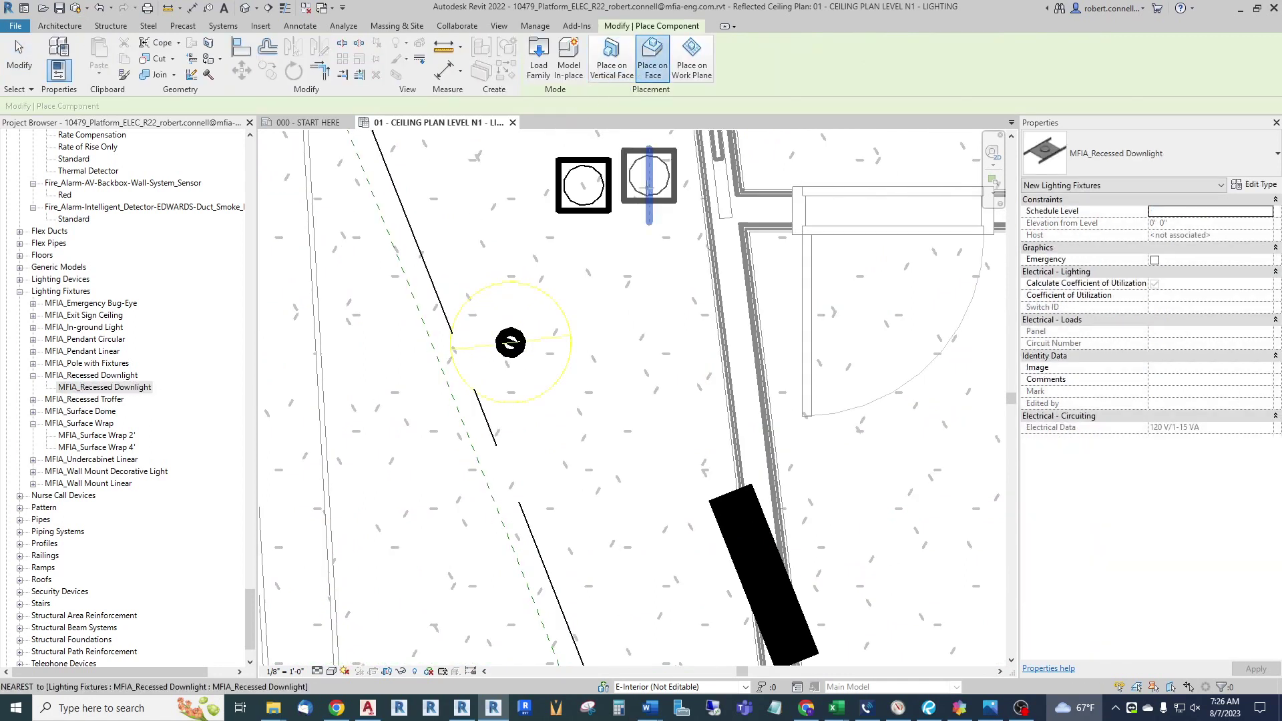
{"action": "scroll", "coordinate": [571, 264], "scroll_direction": "up", "scroll_amount": 2}
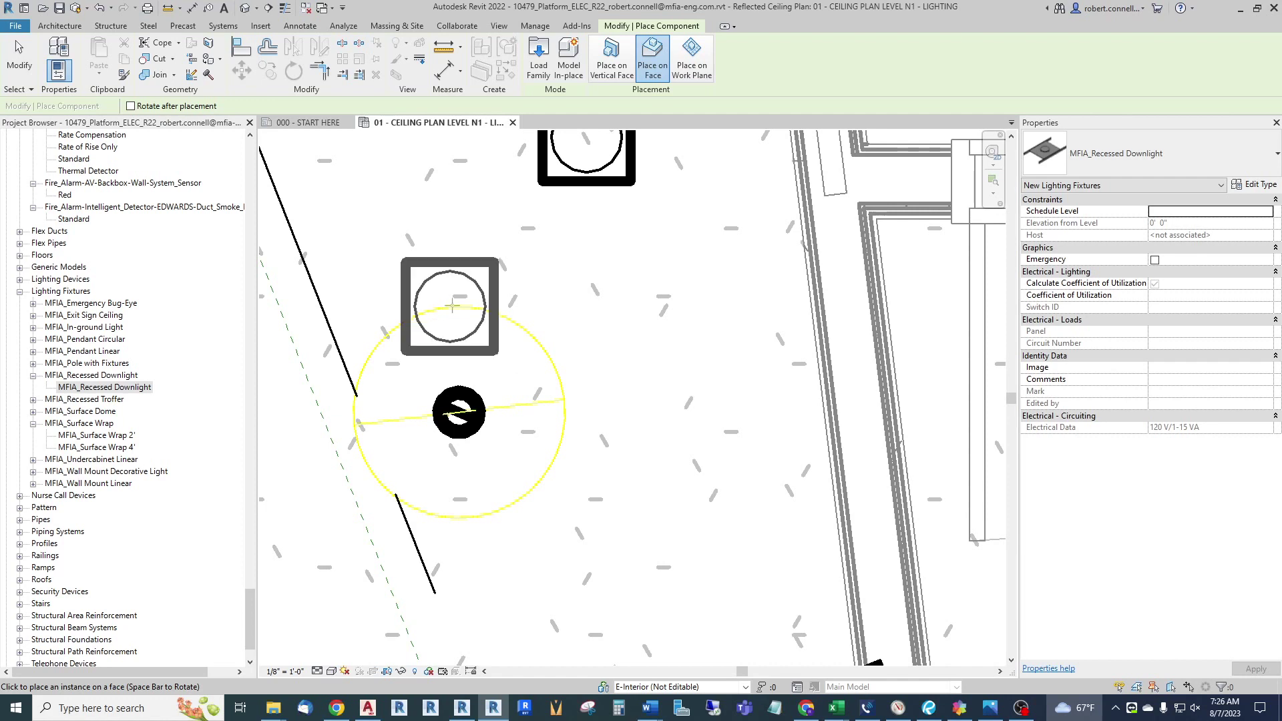
{"action": "key", "text": "Escape"}
{"action": "key", "text": "Escape"}
Open Section 15 from the plan, examine the fixtures at the ceilings below Levels N3 and N4, and return to the Level N1 lighting plan
{"action": "scroll", "coordinate": [483, 487], "scroll_direction": "down", "scroll_amount": 5}
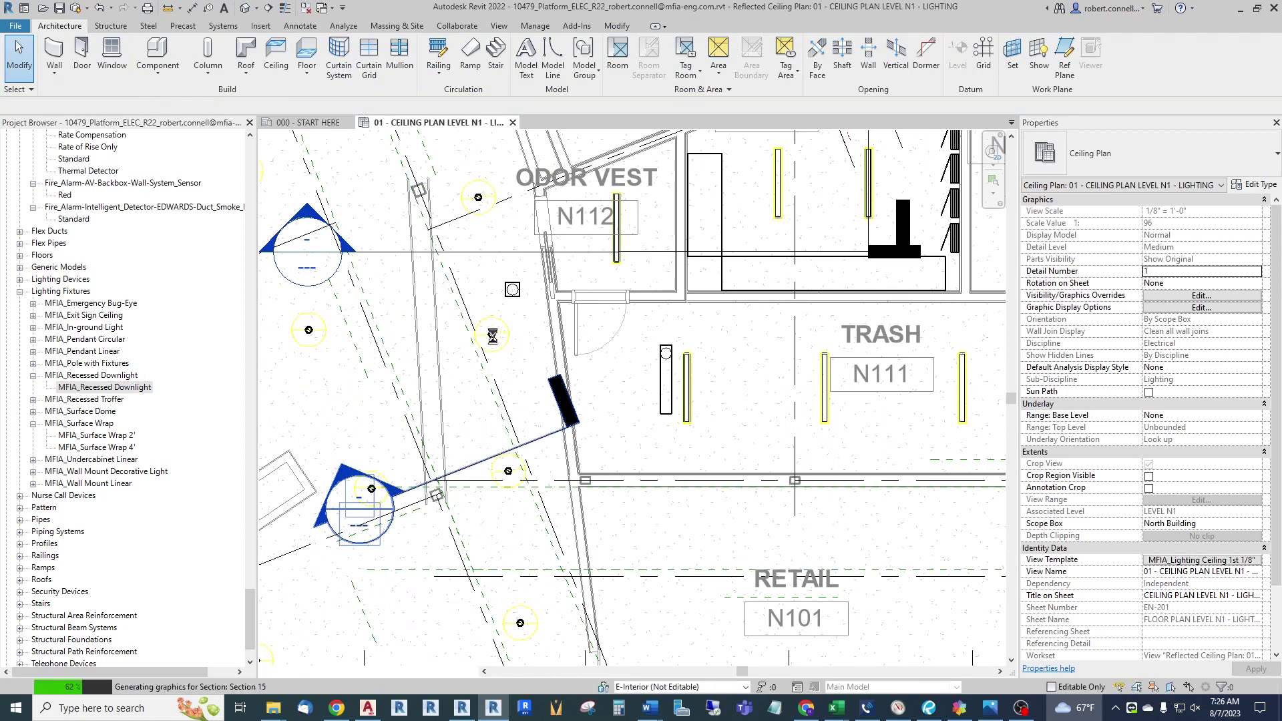
{"action": "scroll", "coordinate": [626, 452], "scroll_direction": "up", "scroll_amount": 10}
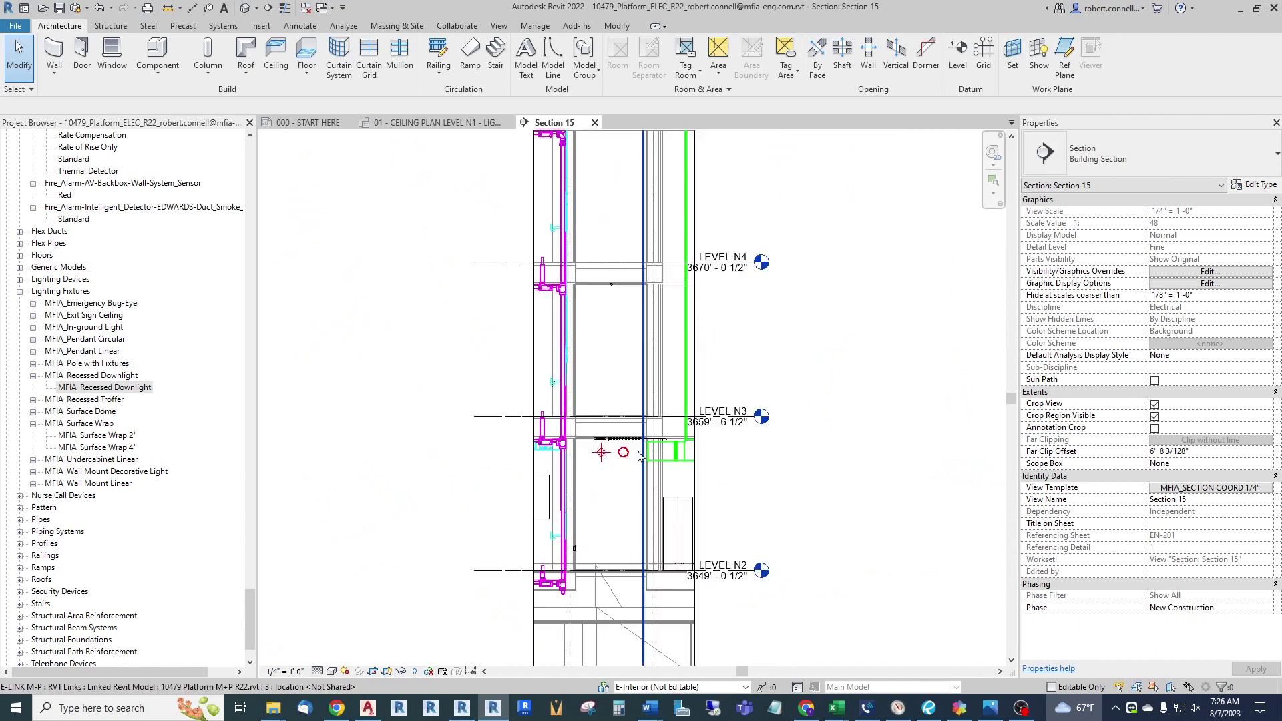
{"action": "scroll", "coordinate": [576, 464], "scroll_direction": "down", "scroll_amount": 6}
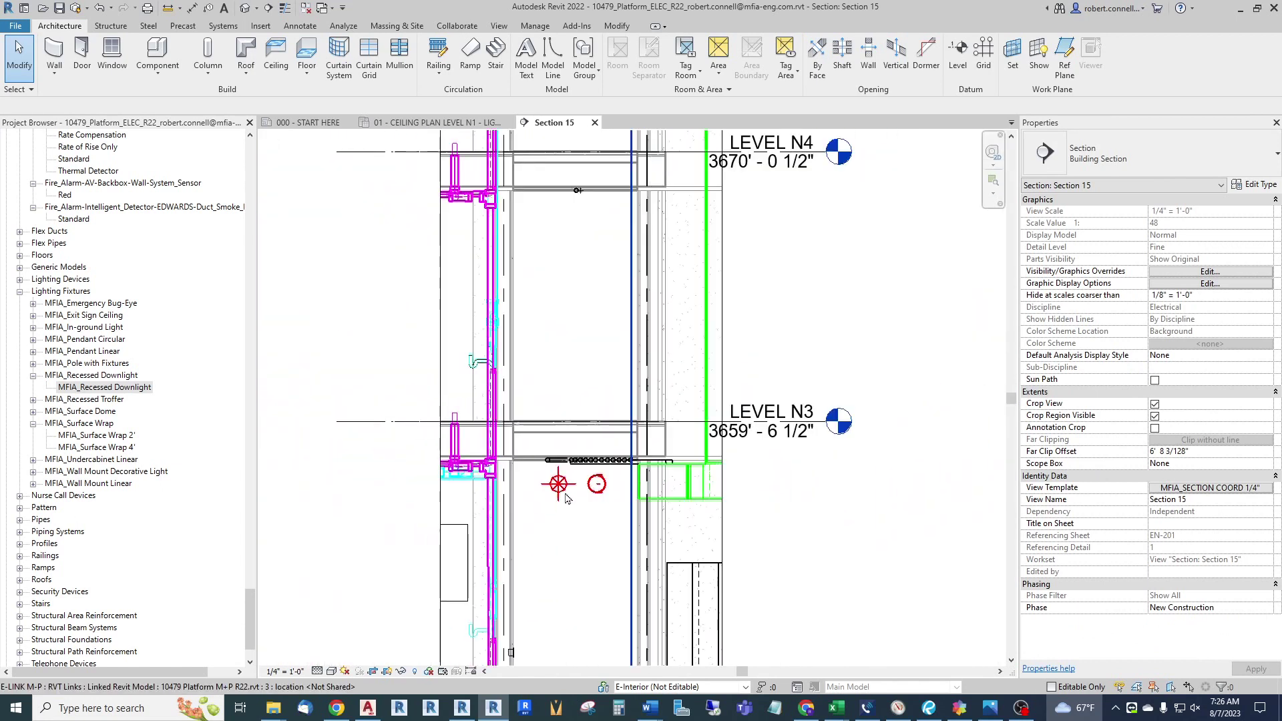
{"action": "scroll", "coordinate": [589, 278], "scroll_direction": "up", "scroll_amount": 8}
{"action": "scroll", "coordinate": [589, 278], "scroll_direction": "down", "scroll_amount": 8}
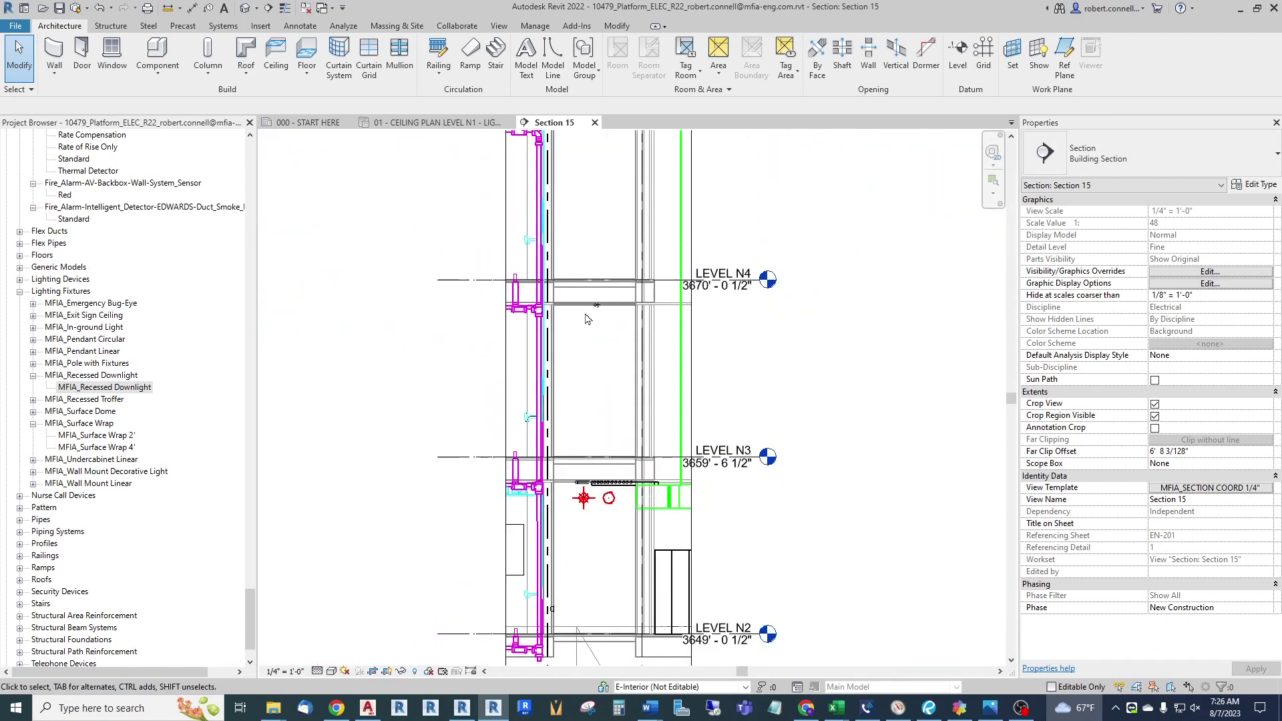
{"action": "scroll", "coordinate": [587, 394], "scroll_direction": "up", "scroll_amount": 8}
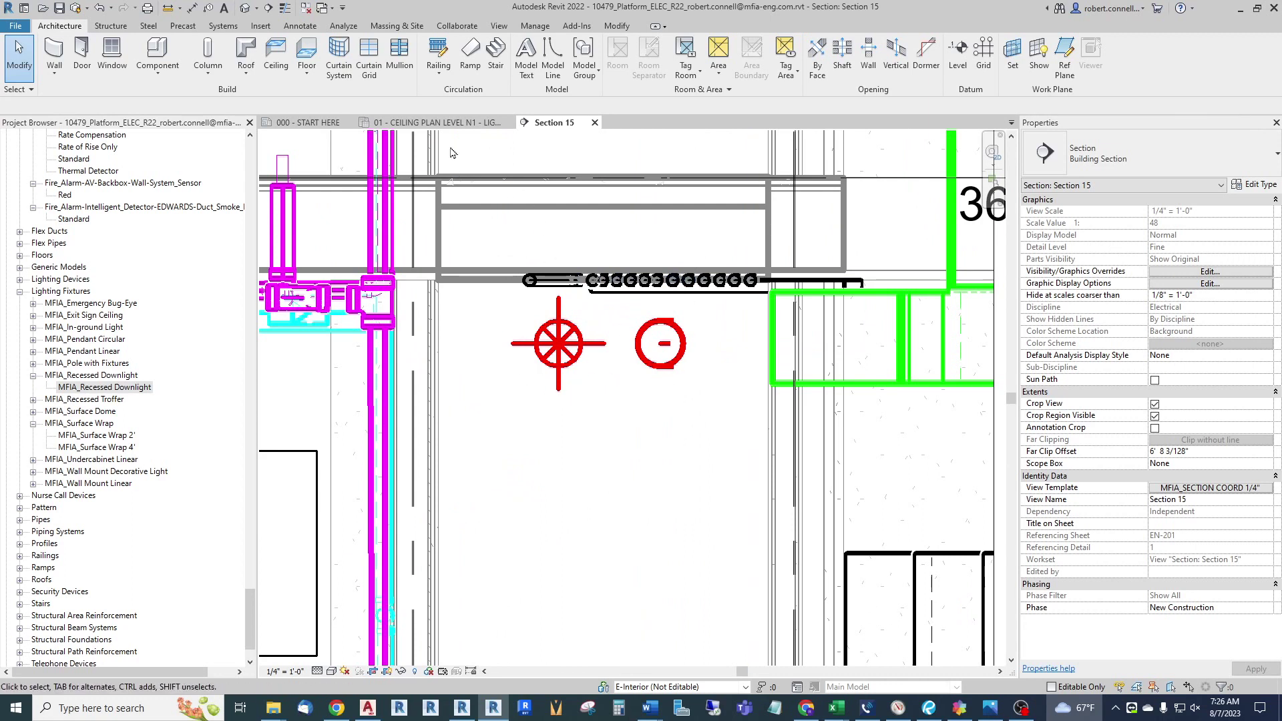
{"action": "left_click", "coordinate": [437, 122]}
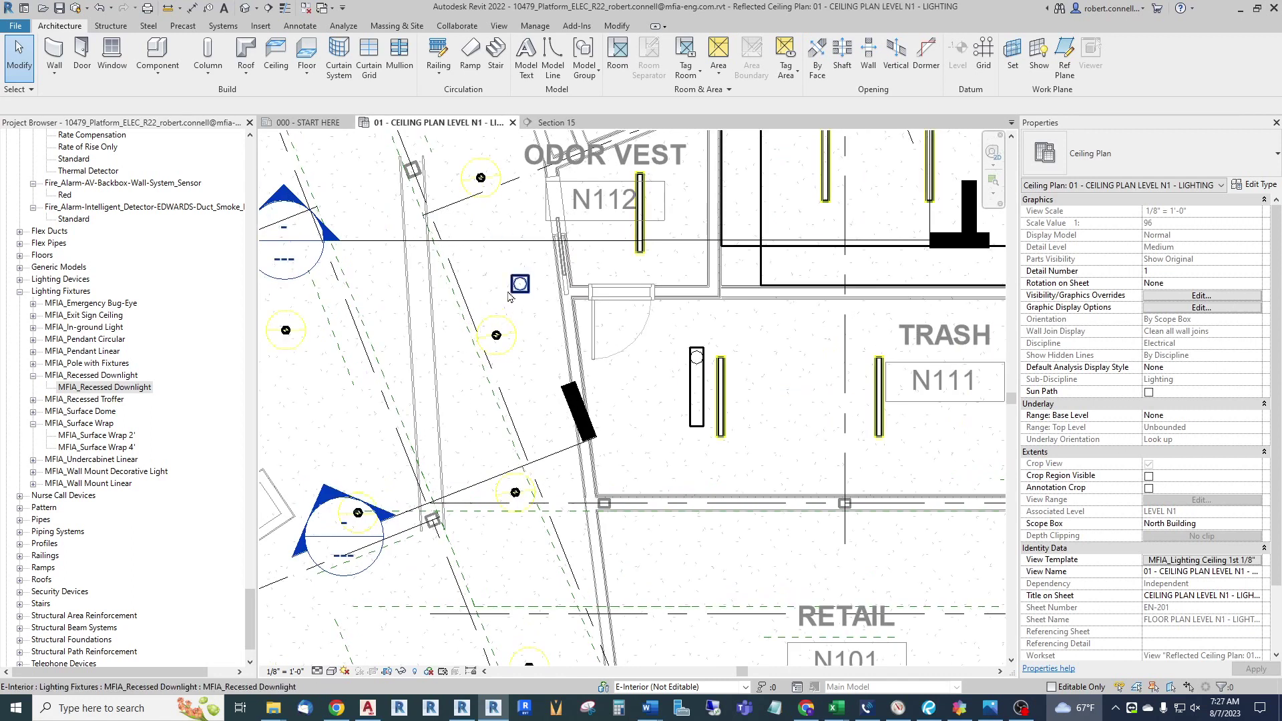
Move the MFIA recessed downlight outside Trash N111 away from the wall, keeping it clear of the linked downlight
{"action": "scroll", "coordinate": [515, 325], "scroll_direction": "up", "scroll_amount": 3}
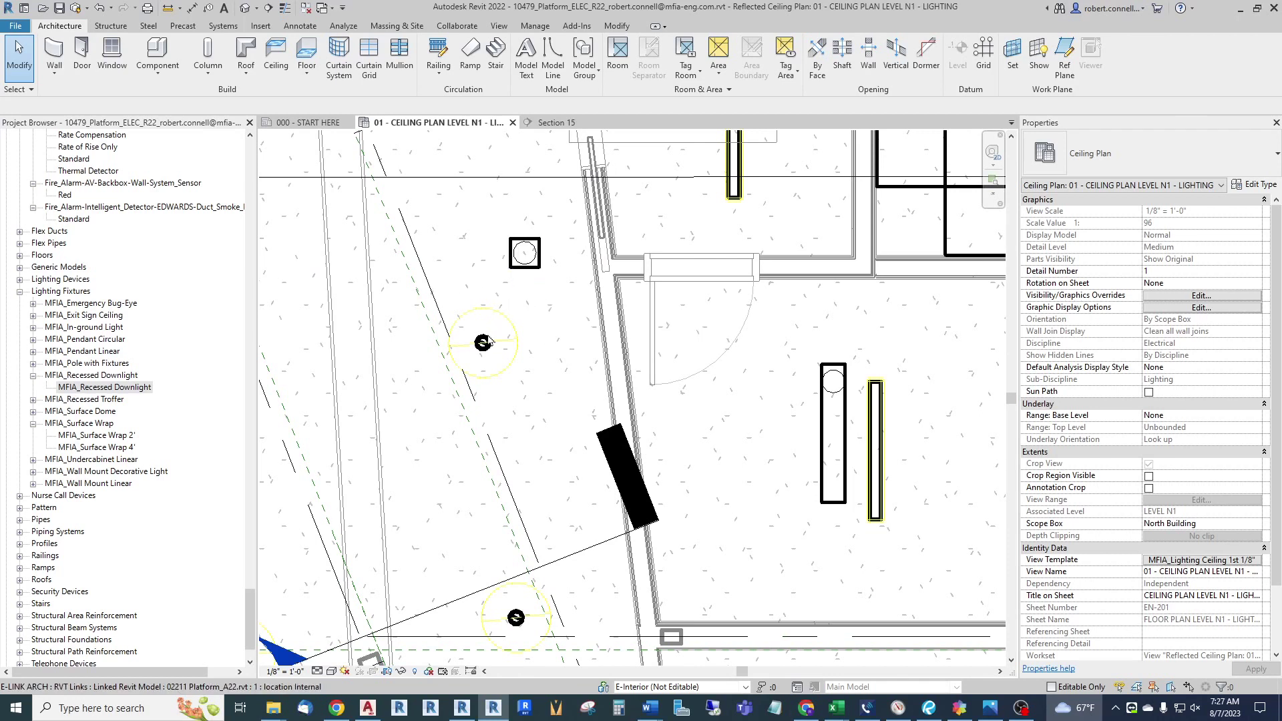
{"action": "left_click", "coordinate": [527, 260]}
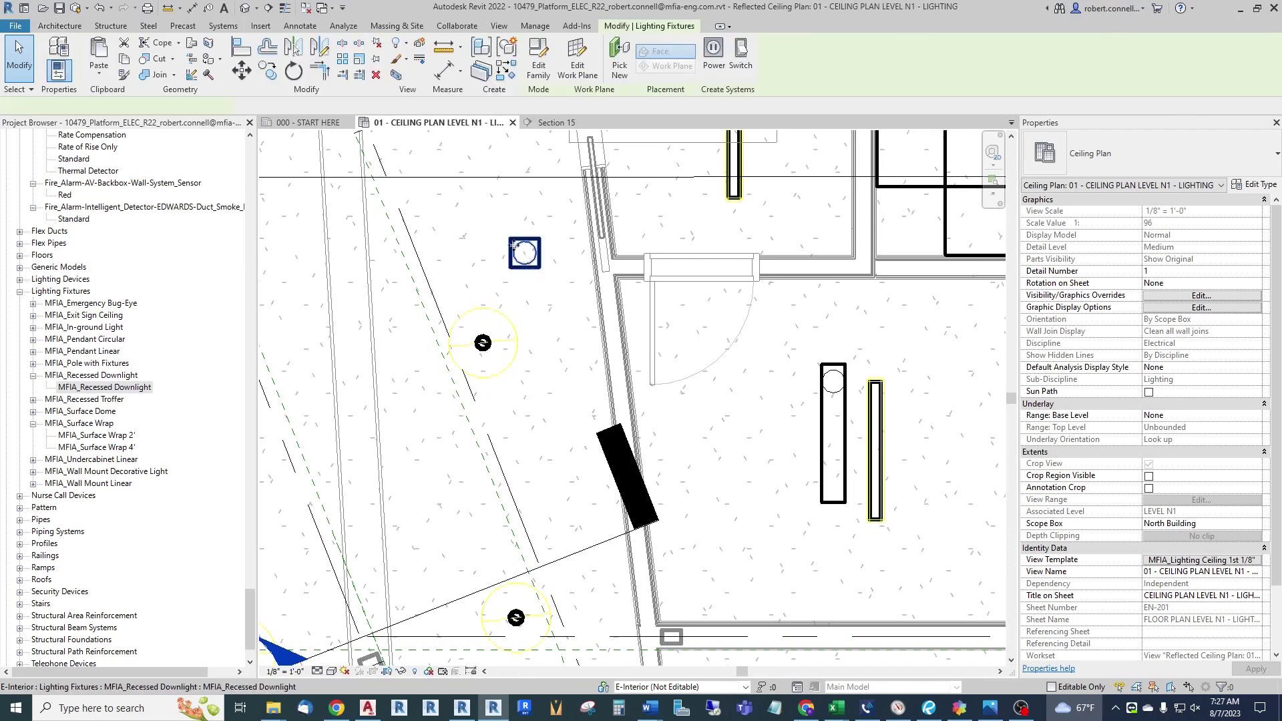
{"action": "left_click_drag", "start_coordinate": [527, 260], "coordinate": [472, 217], "text": "ctrl"}
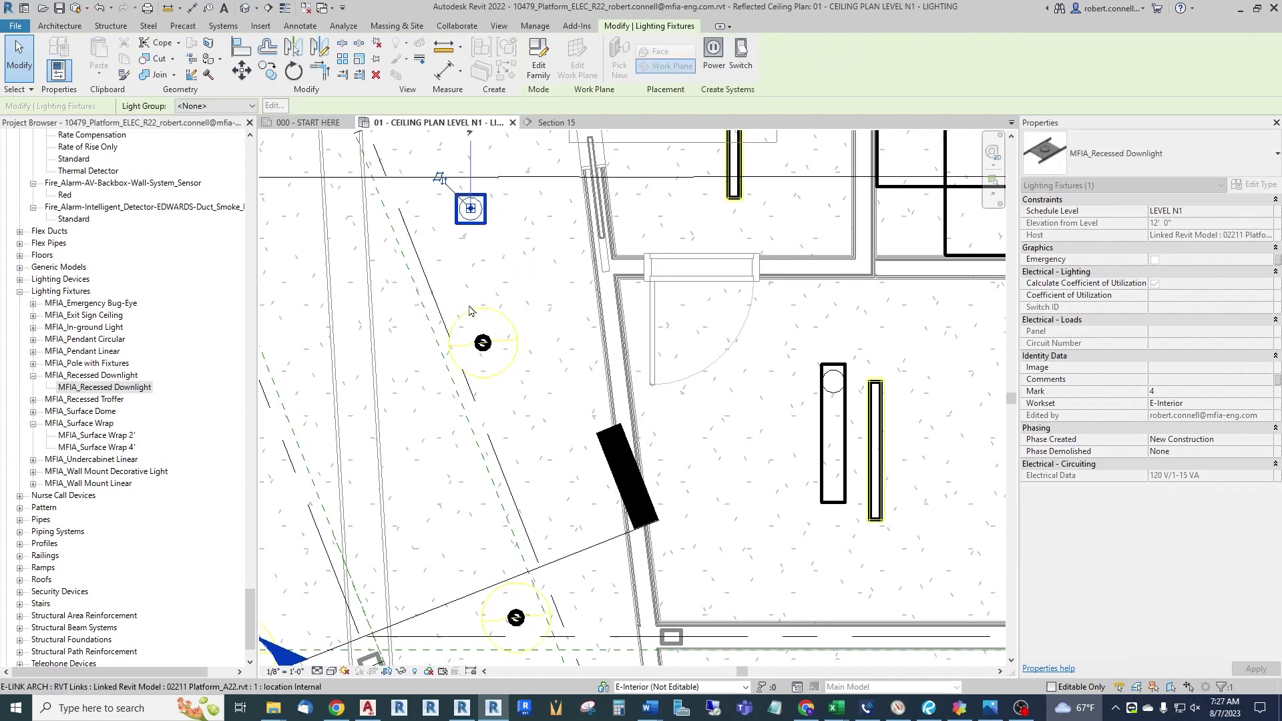